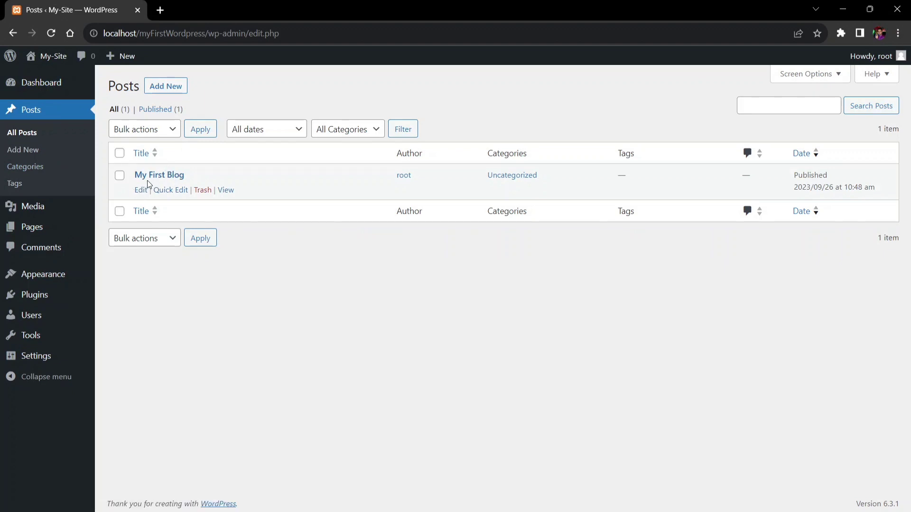
Open the My First Blog post for editing and add an empty block below the paragraph under "What is Lorem Ipsum?"
left_click(141, 190)
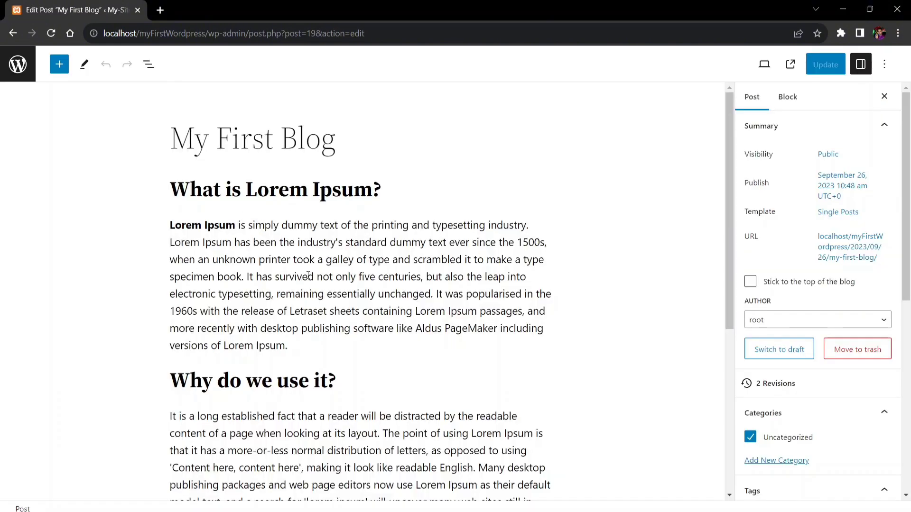
left_click(296, 347)
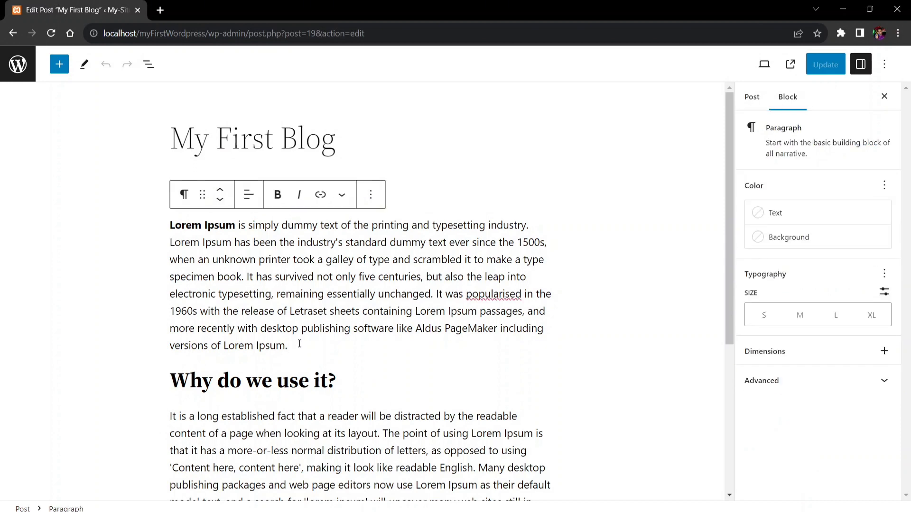
key("Return")
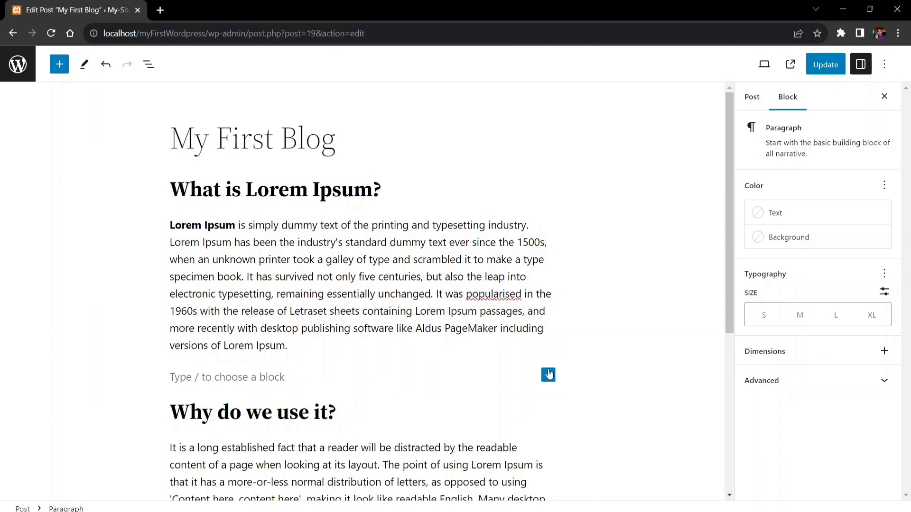
Insert an Image block from the full block library in place of the empty block
left_click(549, 375)
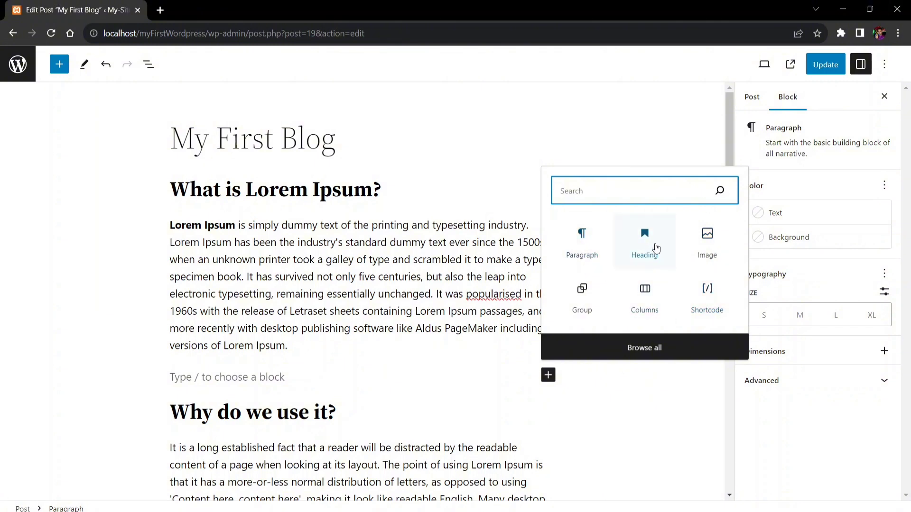
left_click(651, 356)
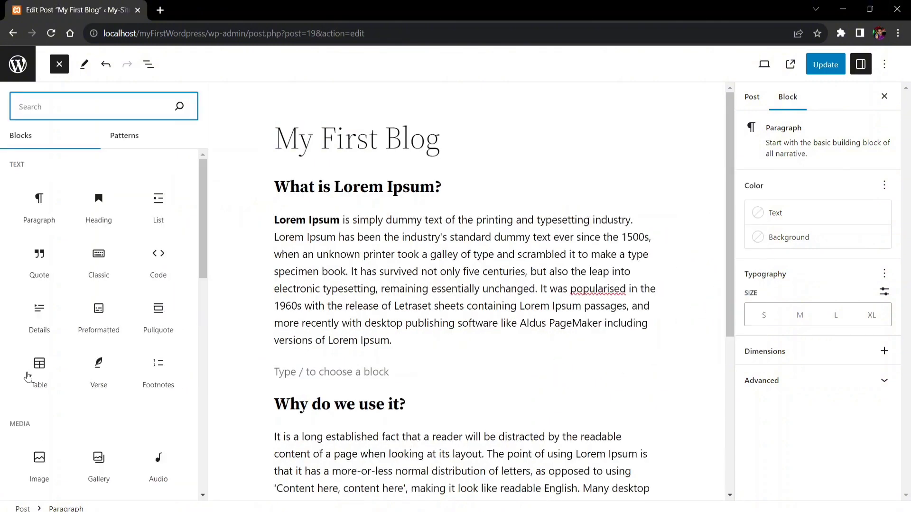
mouse_move(29, 364)
scroll(30, 363, "down", 2)
left_click(45, 369)
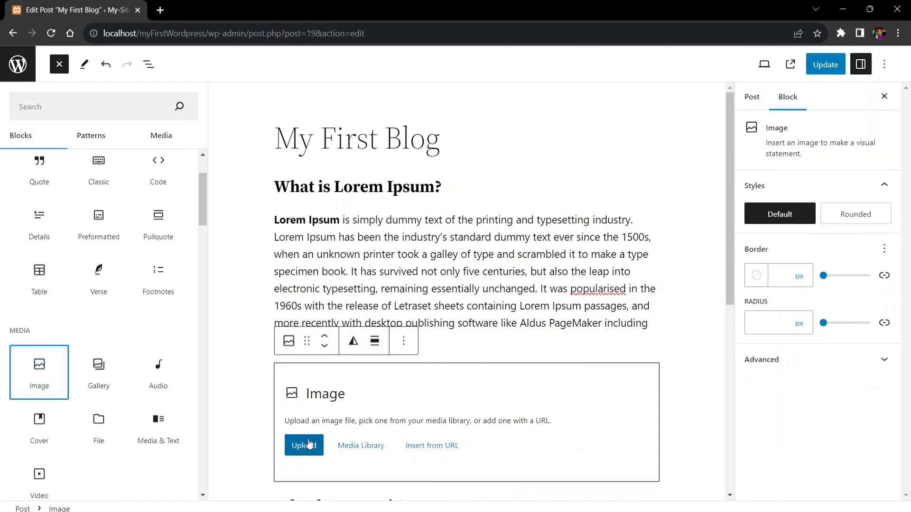
Upload the WordPress section JPG picture from the Pictures folder into the Image block
left_click(309, 443)
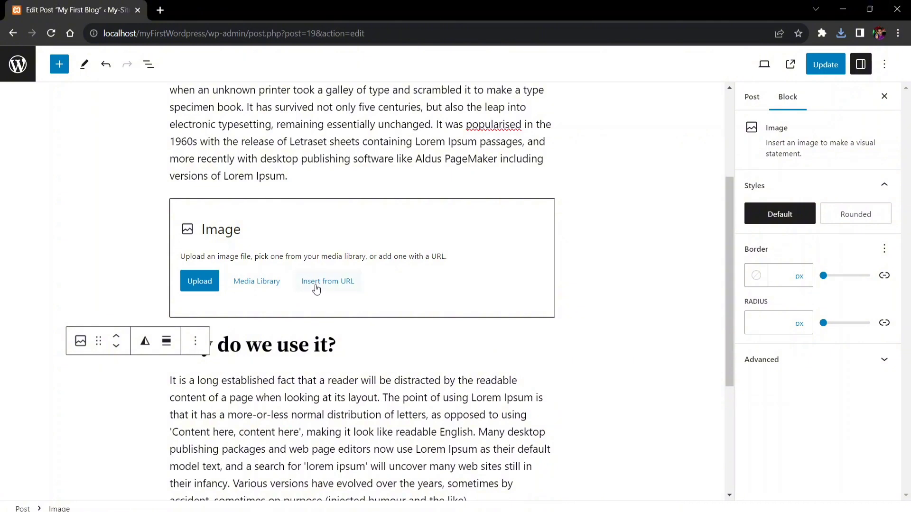
left_click(190, 281)
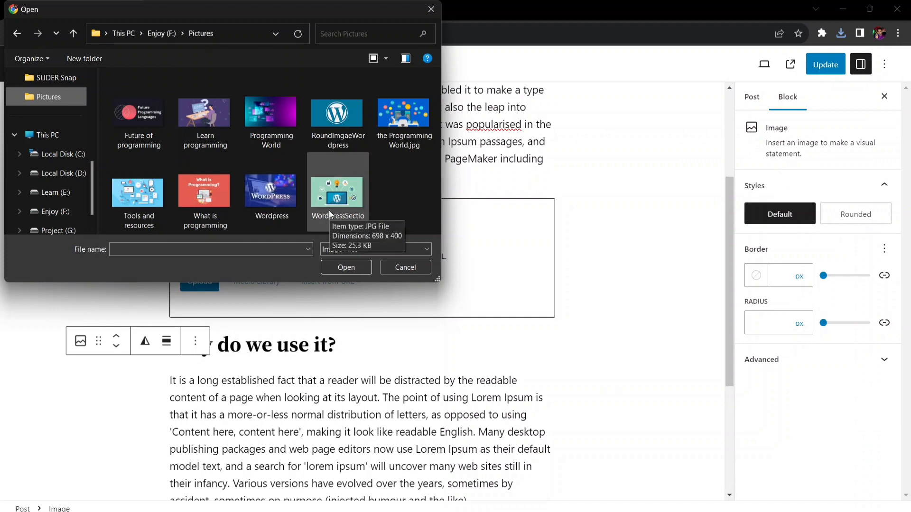
left_click(329, 210)
left_click(356, 264)
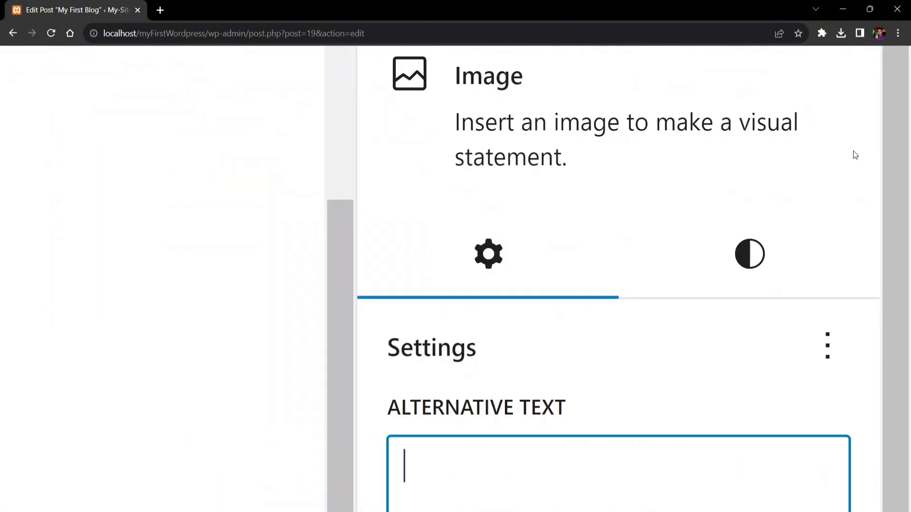
Set the image's alternative text to "WordPress Image"
scroll(560, 376, "down", 1)
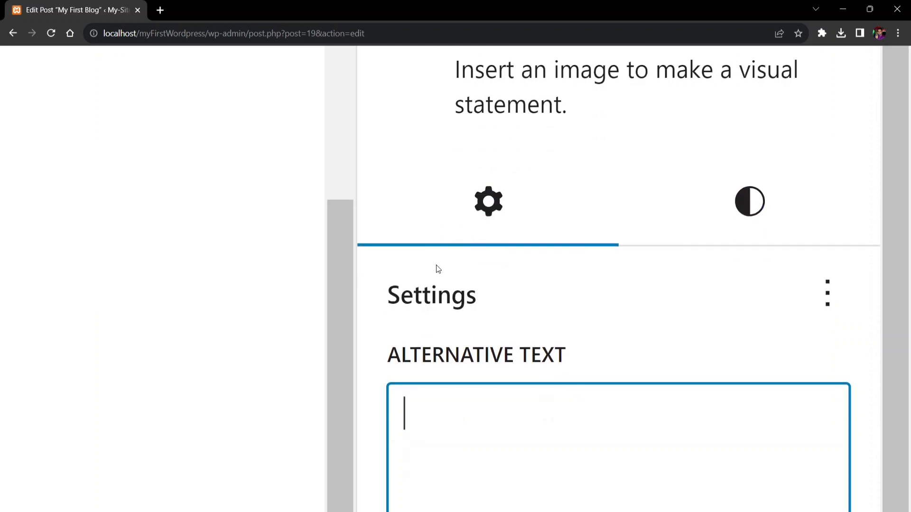
scroll(448, 334, "down", 3)
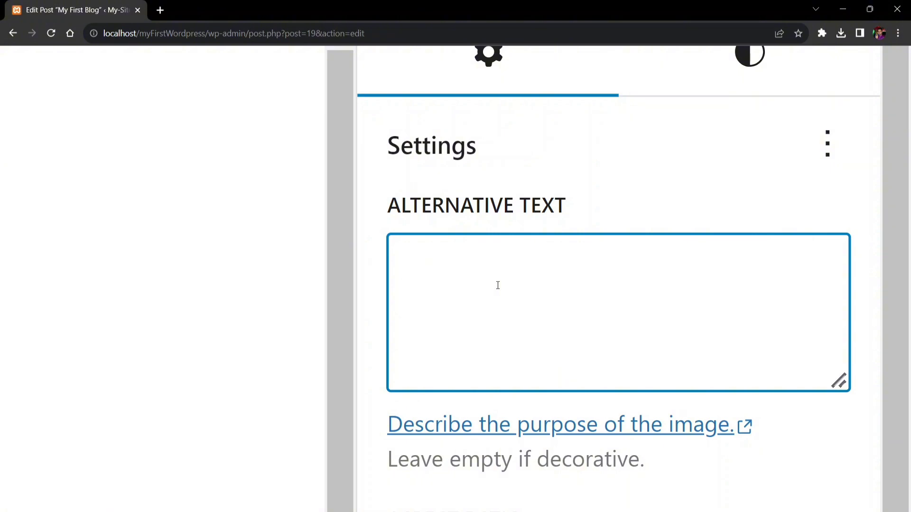
type("WordPress Image")
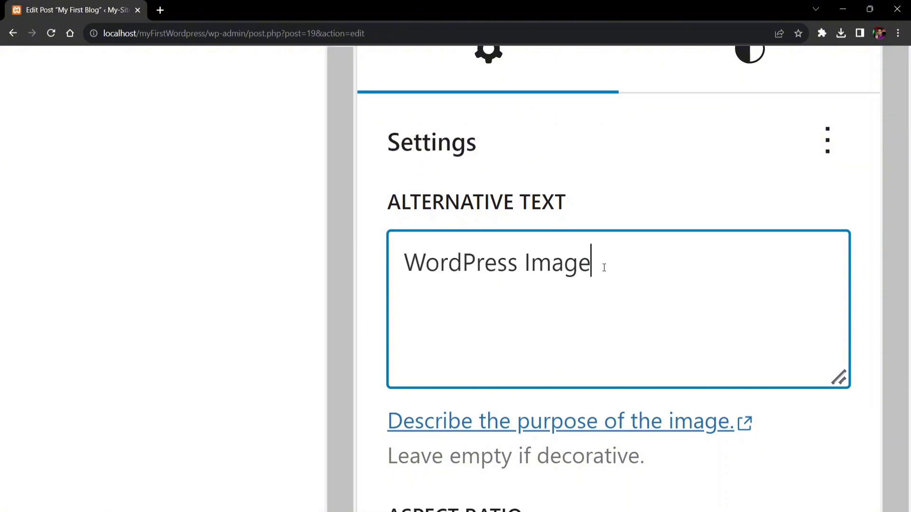
Look through the image's aspect ratio options, and set its width and height to 200 px each
scroll(604, 268, "down", 5)
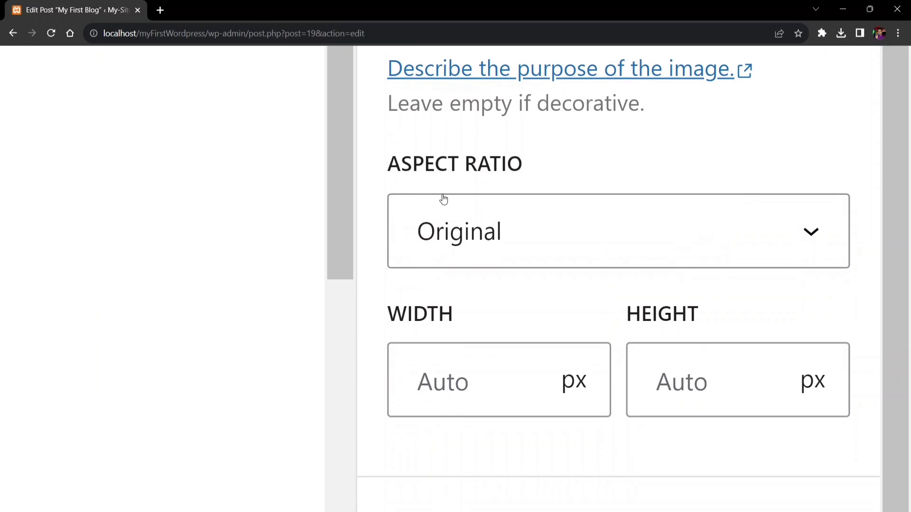
left_click(645, 237)
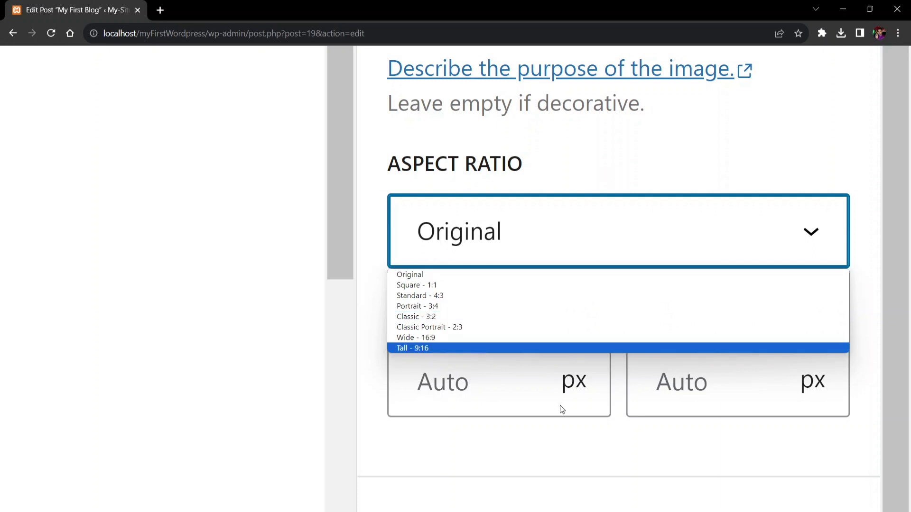
left_click(483, 392)
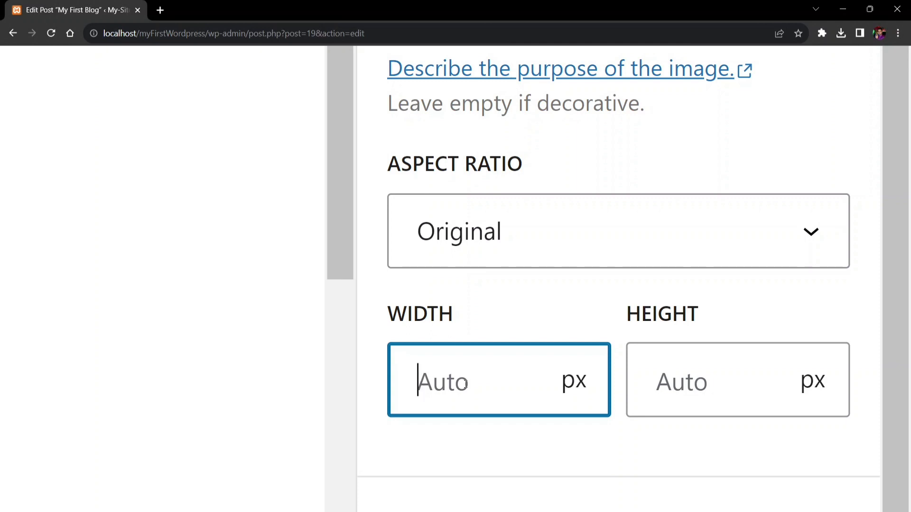
type("200")
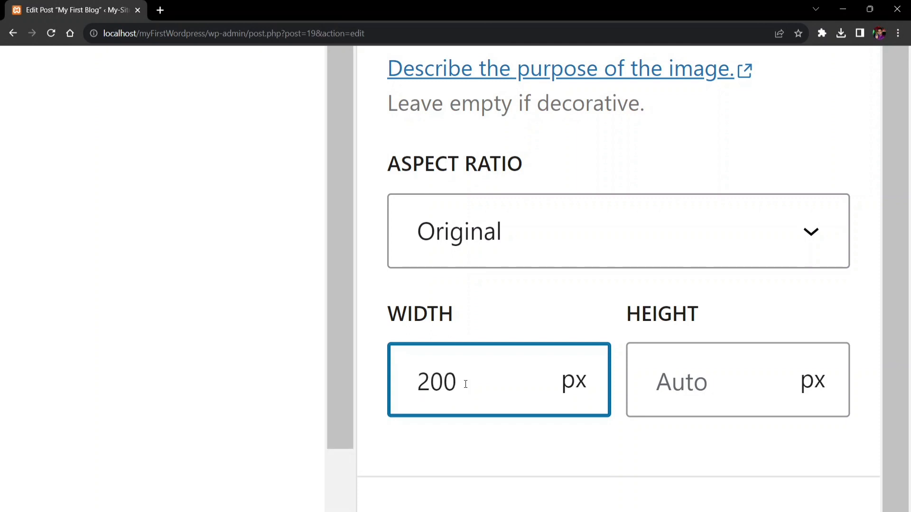
left_click(653, 378)
type("20")
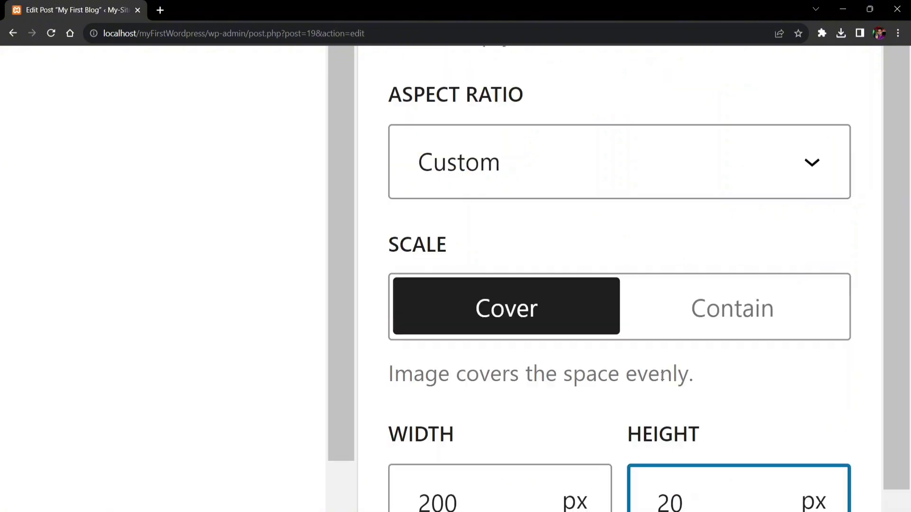
scroll(663, 378, "down", 1)
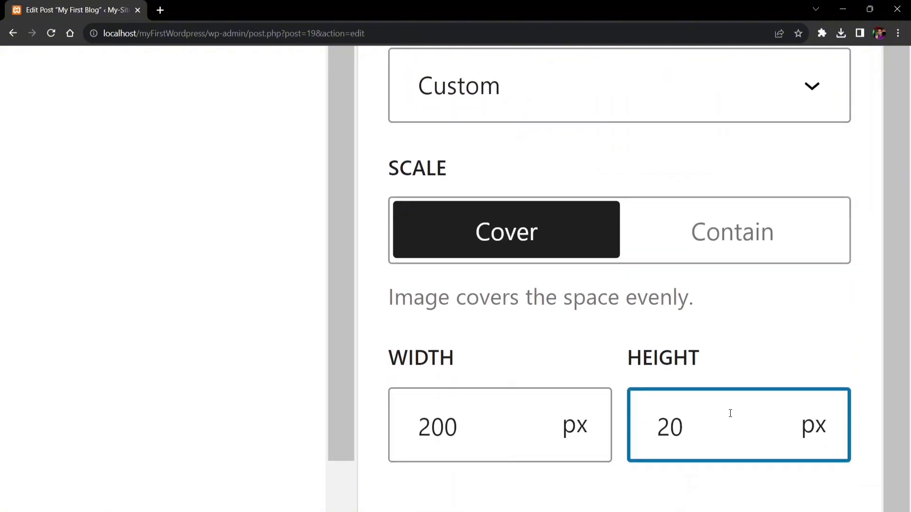
type("0")
left_click(714, 337)
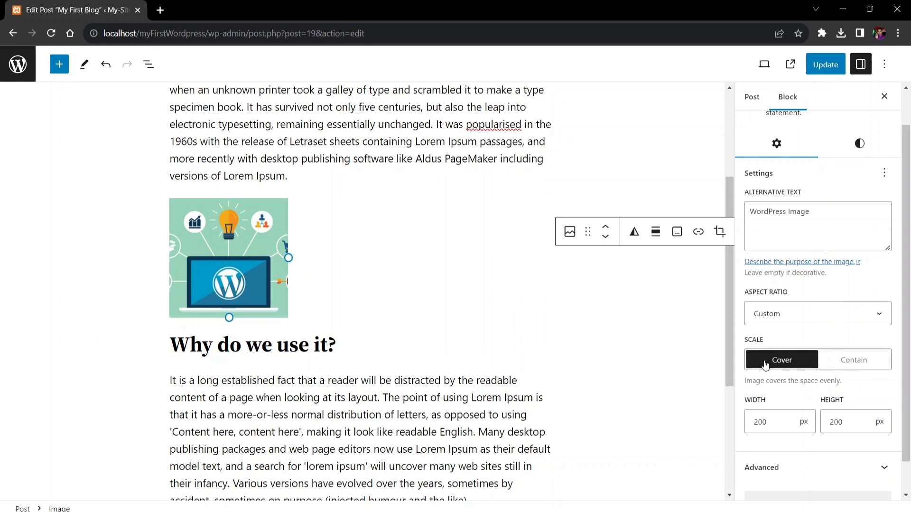
Try the Contain scale on the image and switch it back to Cover for comparison
left_click(865, 363)
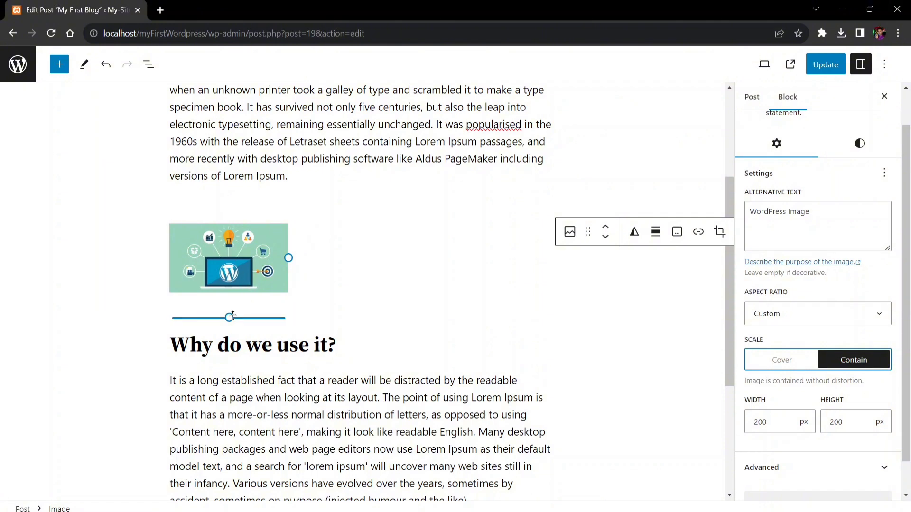
left_click(785, 360)
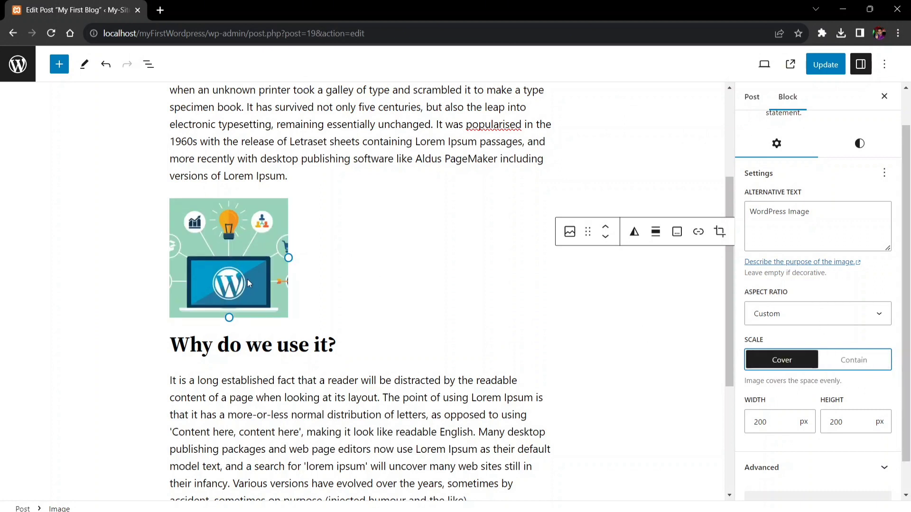
left_click(854, 361)
left_click(783, 360)
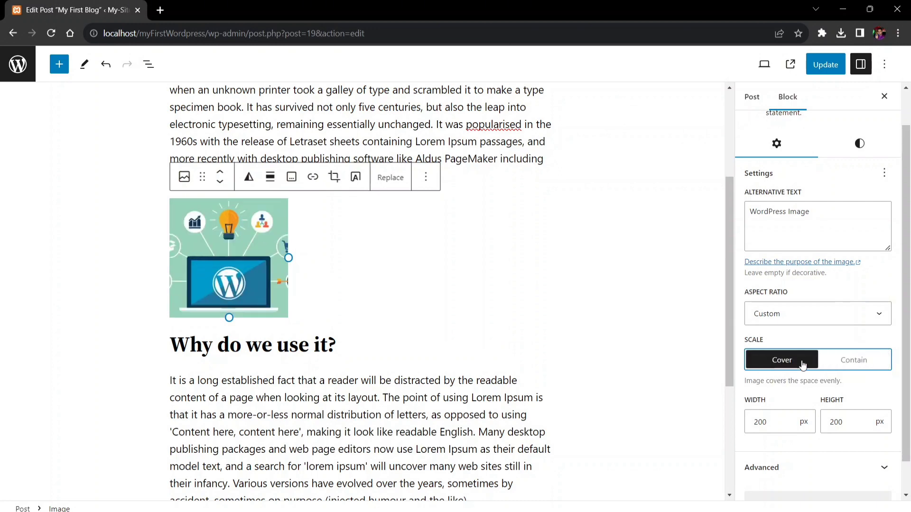
Expand the image's advanced settings and set its title attribute to "Paragraph"
left_click(717, 209)
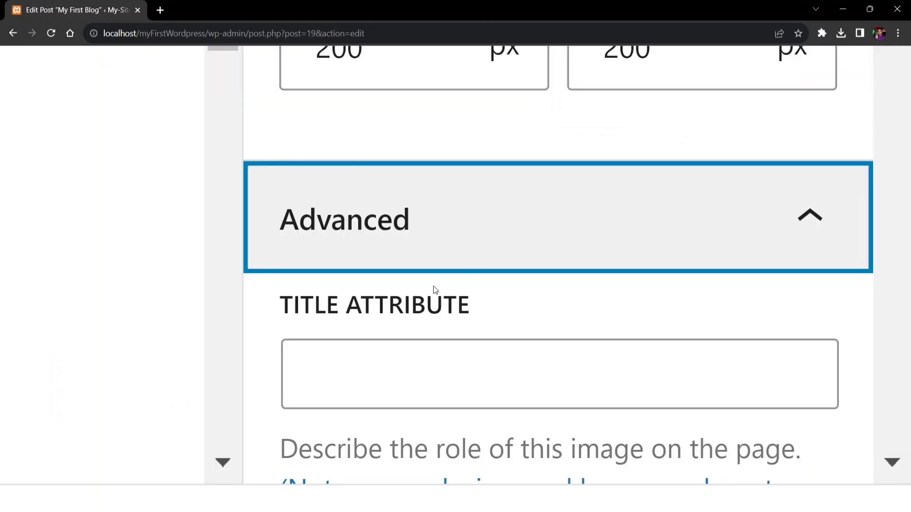
left_click(428, 363)
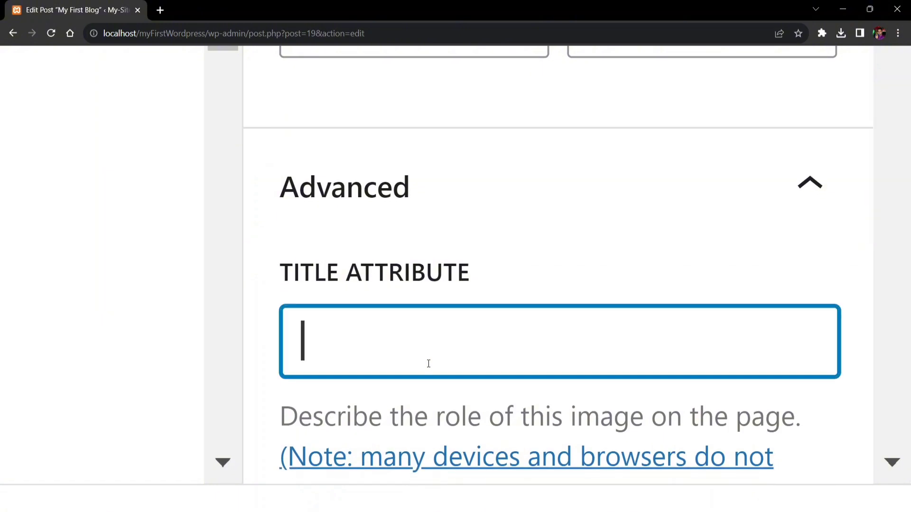
scroll(429, 363, "down", 1)
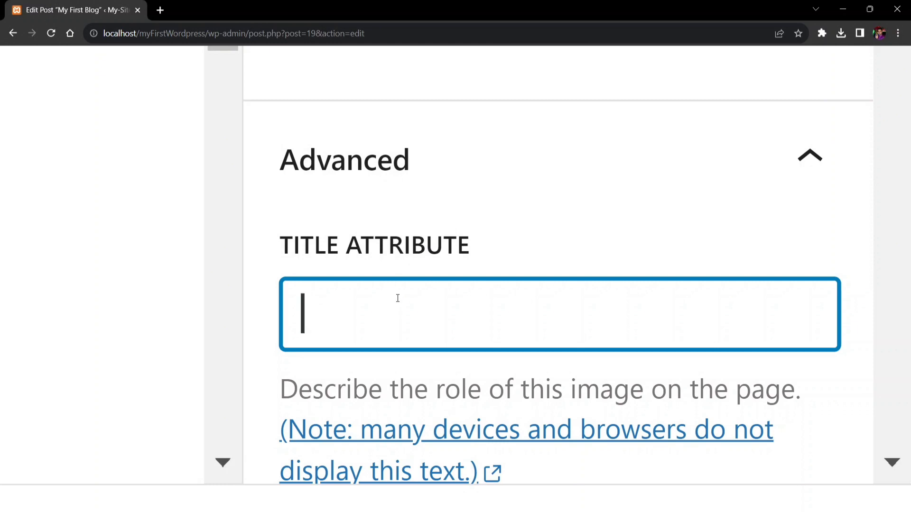
type("P")
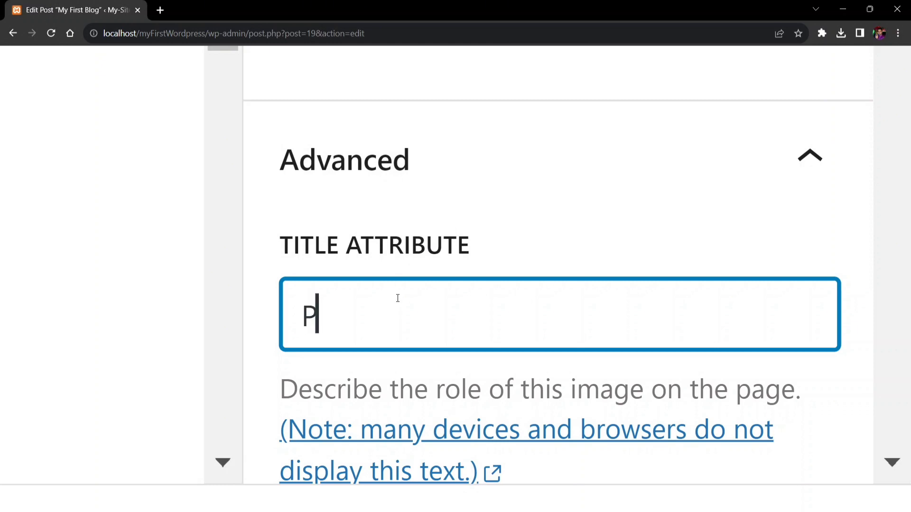
type("aragraph")
Examine the HTML anchor and additional CSS class fields in the image's advanced settings
scroll(399, 296, "down", 4)
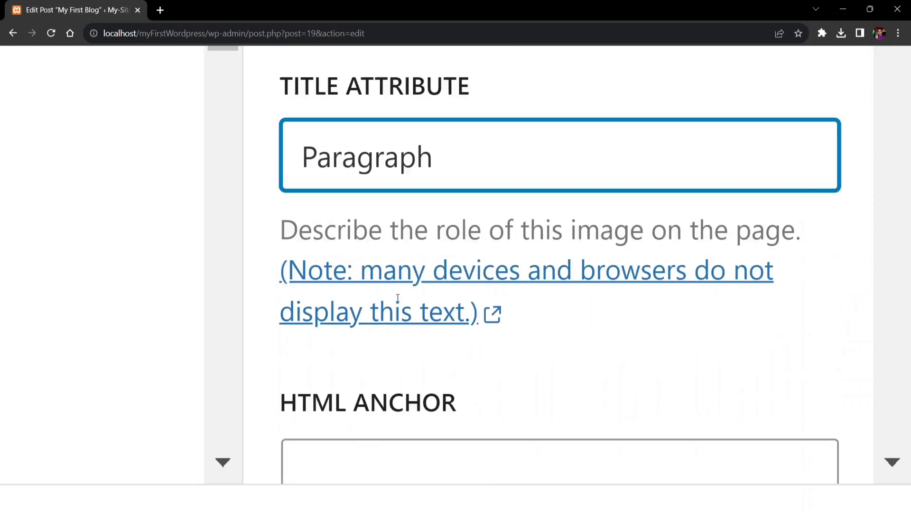
scroll(346, 389, "down", 2)
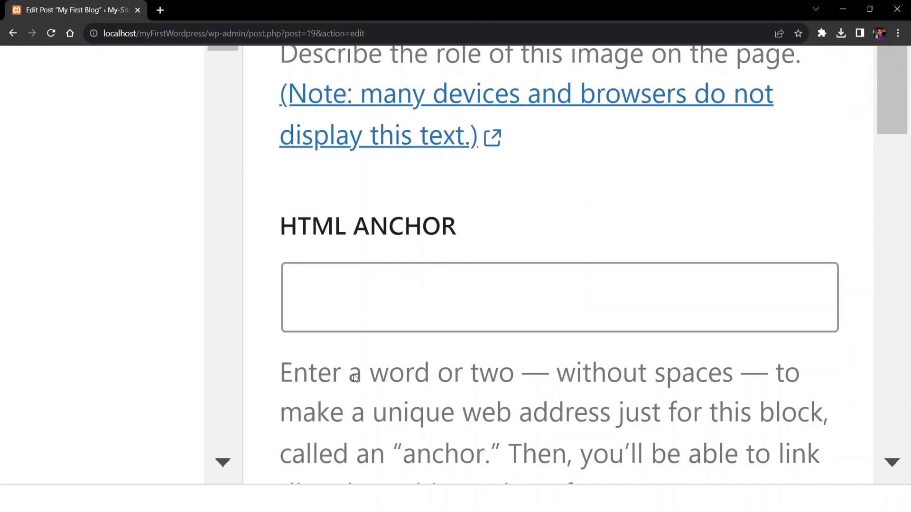
scroll(392, 291, "down", 1)
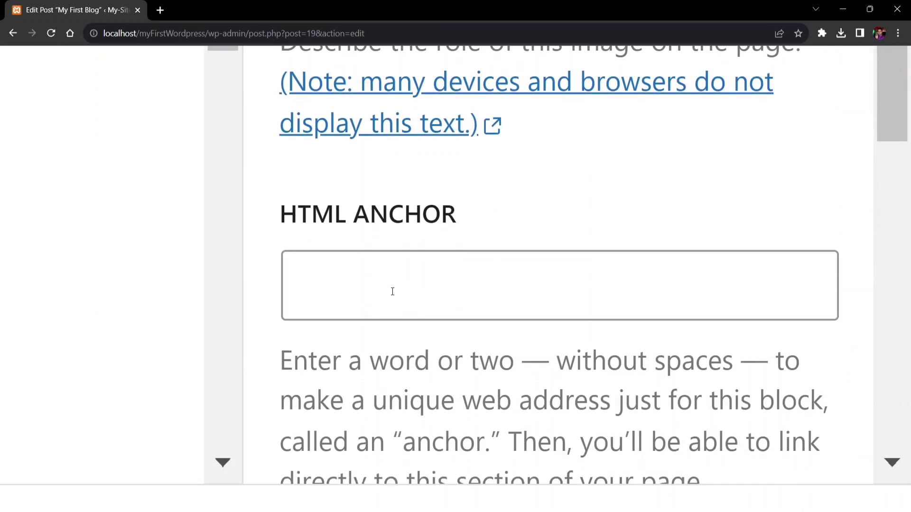
scroll(392, 291, "down", 7)
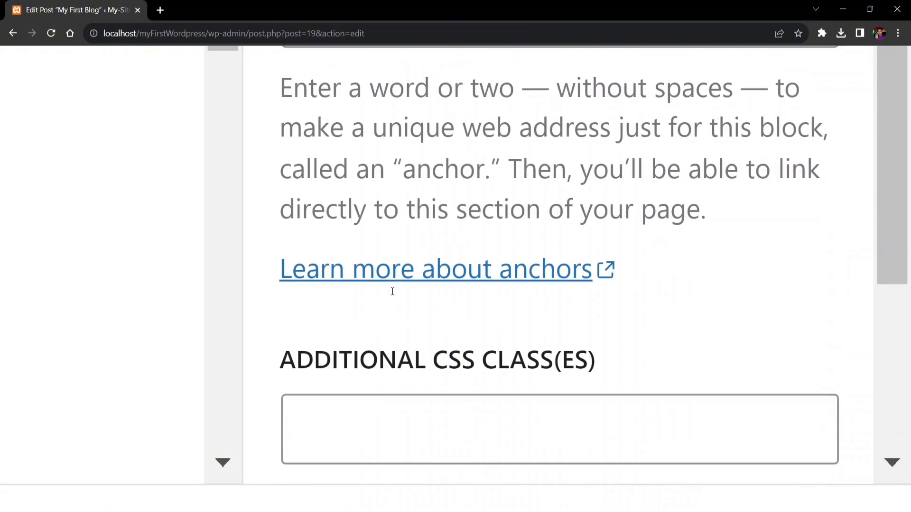
scroll(393, 295, "down", 1)
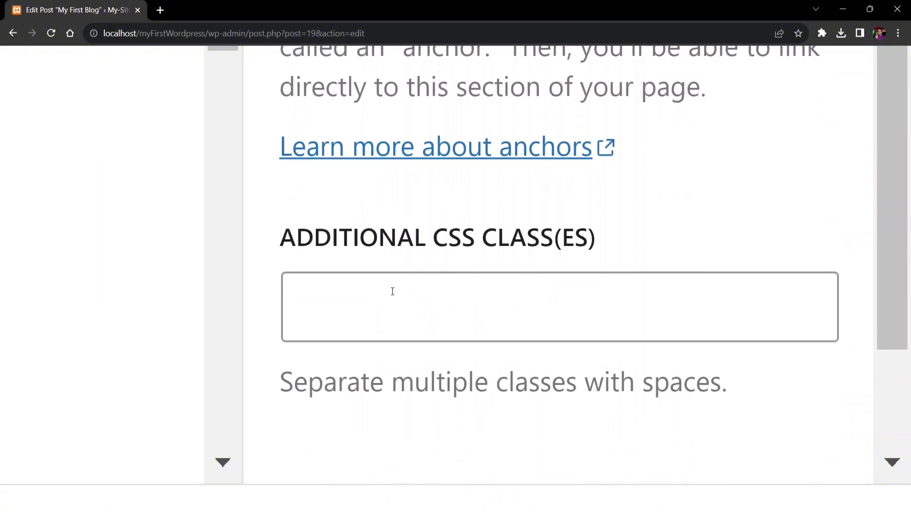
scroll(392, 292, "down", 4)
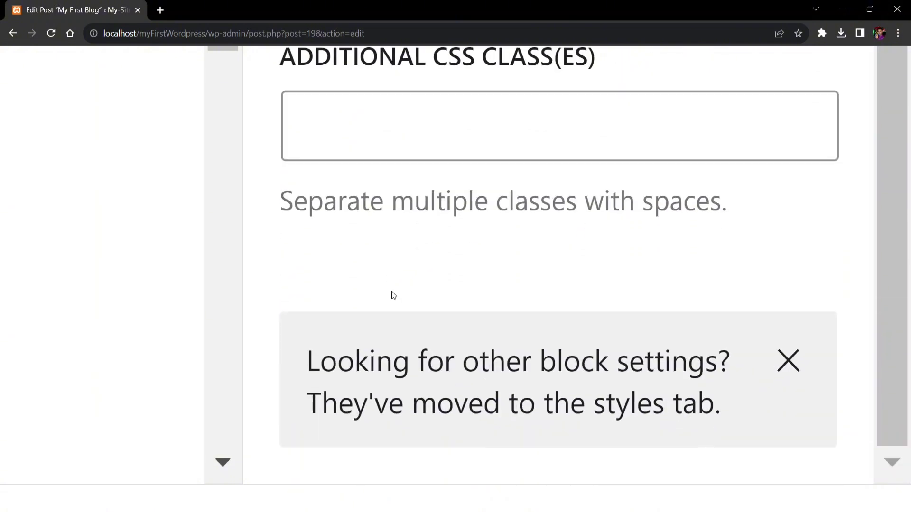
scroll(393, 295, "up", 5)
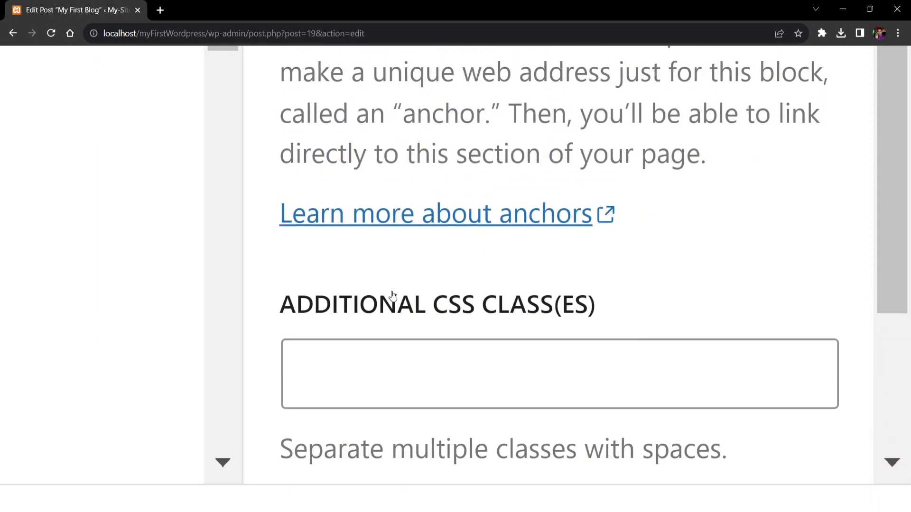
scroll(393, 295, "up", 10)
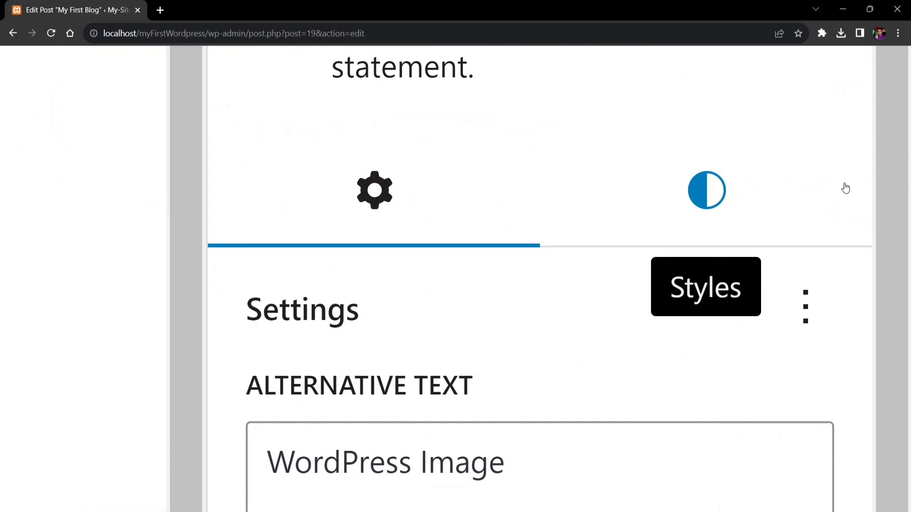
Examine the image's style settings: the Rounded style preview, the Duotone filter, and the border and radius options
left_click(713, 198)
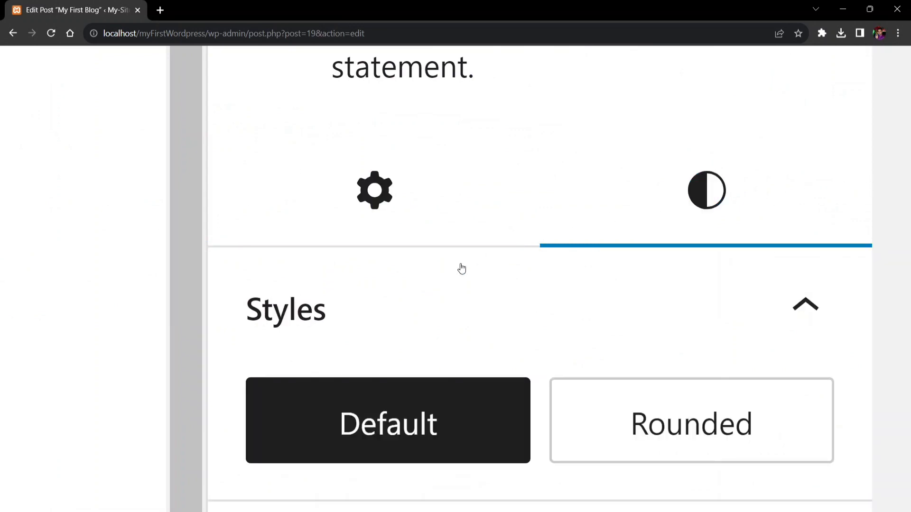
scroll(435, 313, "down", 2)
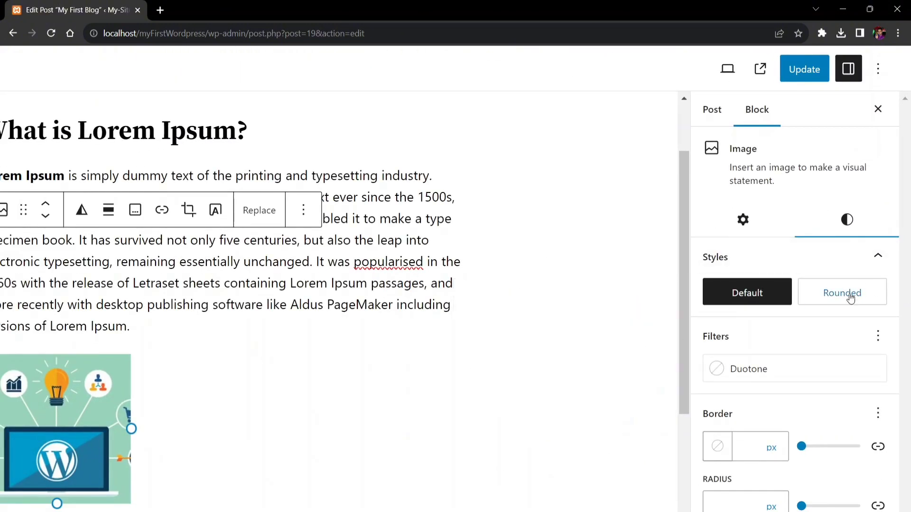
mouse_move(852, 293)
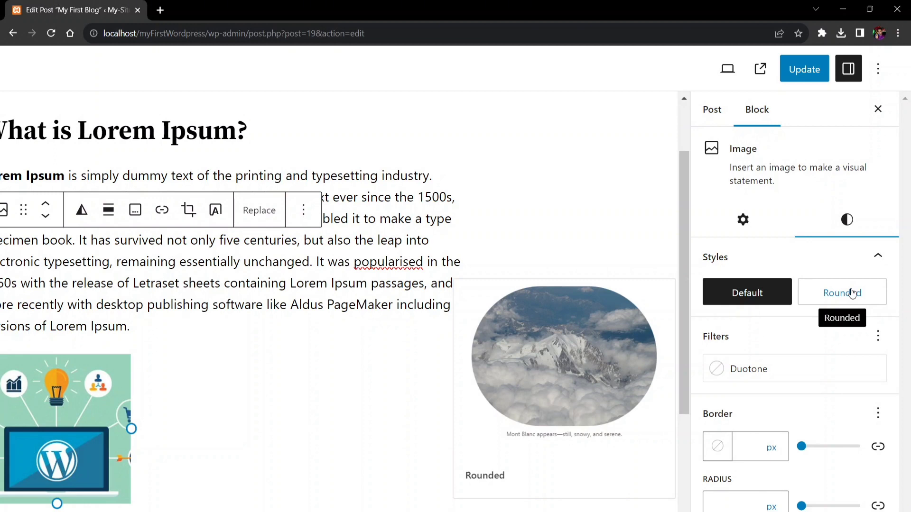
scroll(807, 308, "down", 2)
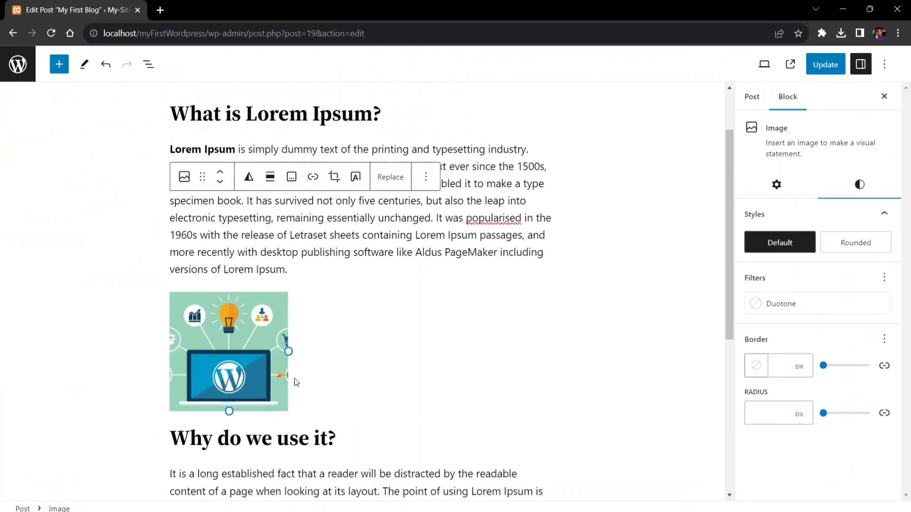
Add an Image block below the last paragraph and upload the RoundImgaeWordpress picture from the Pictures folder into it
scroll(296, 382, "down", 4)
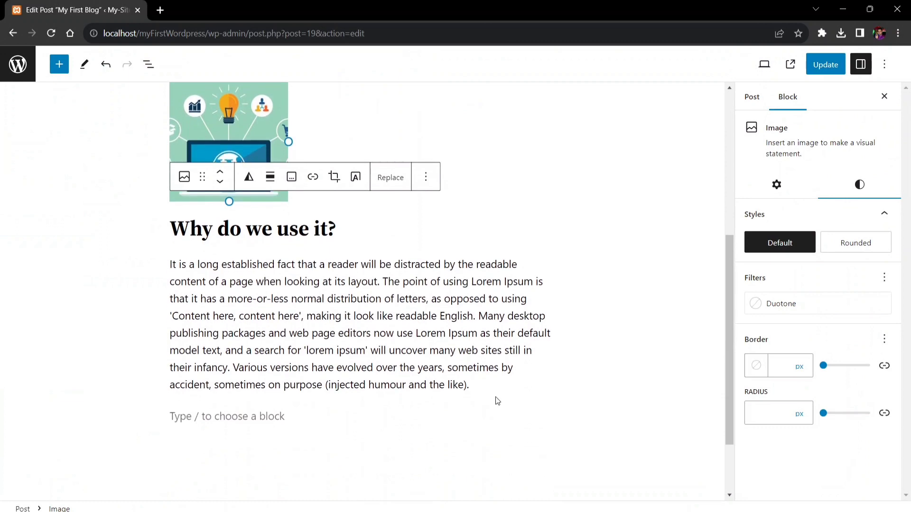
left_click(301, 416)
left_click(548, 414)
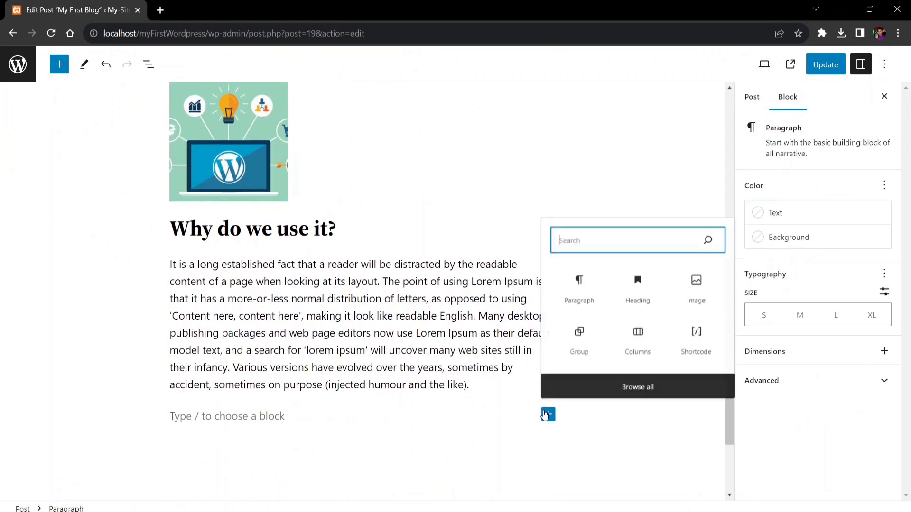
left_click(702, 275)
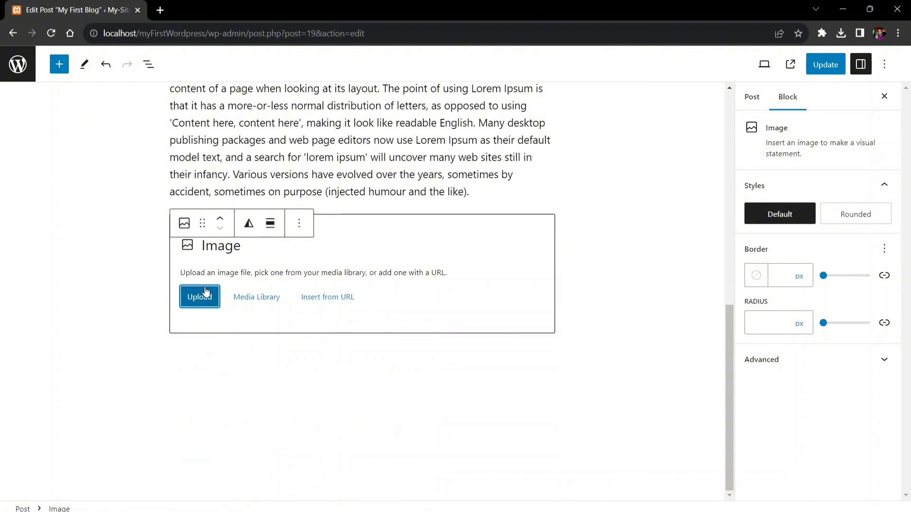
left_click(205, 291)
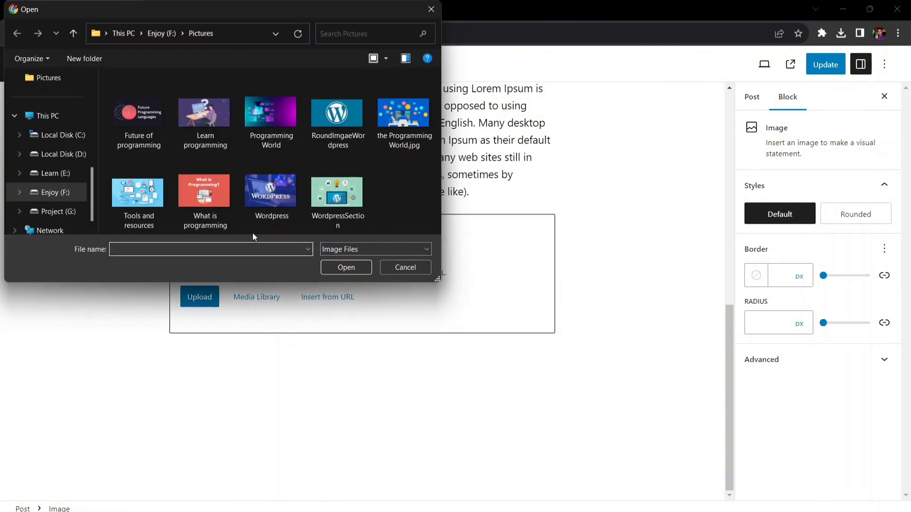
left_click(323, 136)
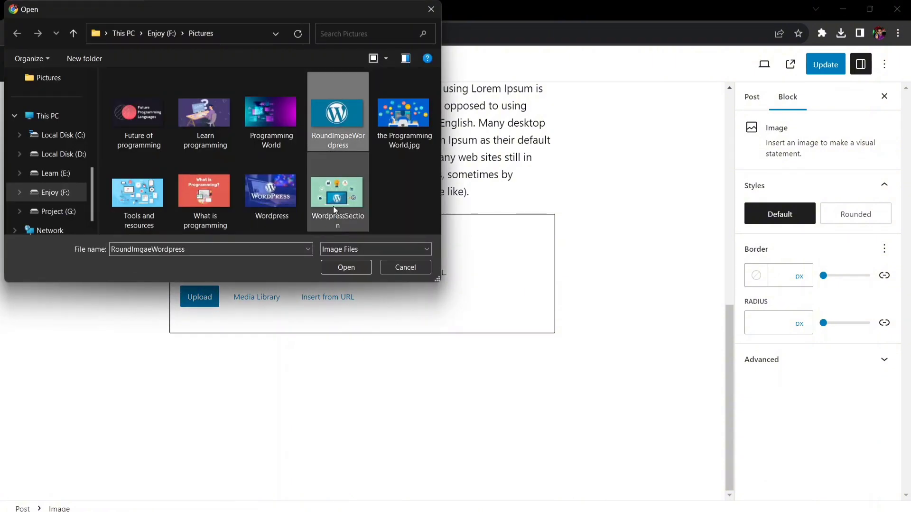
left_click(354, 268)
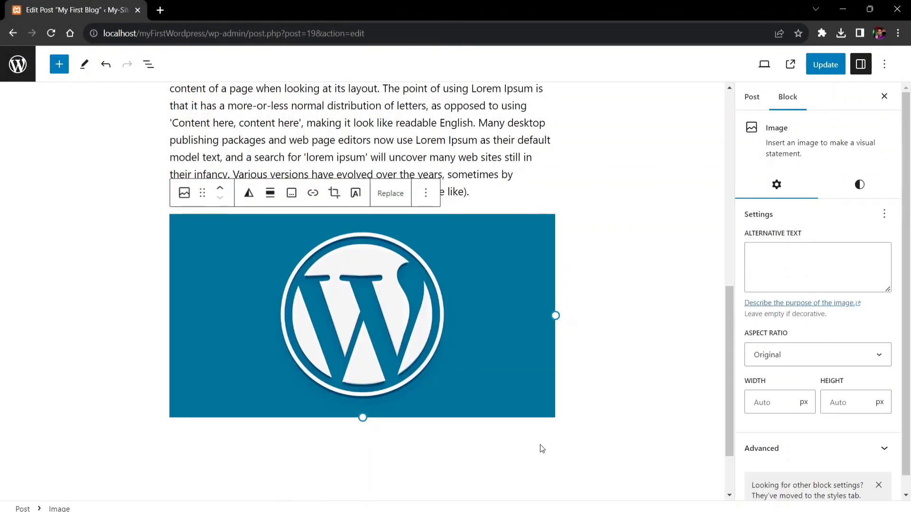
Set the new image's width to 201 px and its height to 200 px
left_click(821, 275)
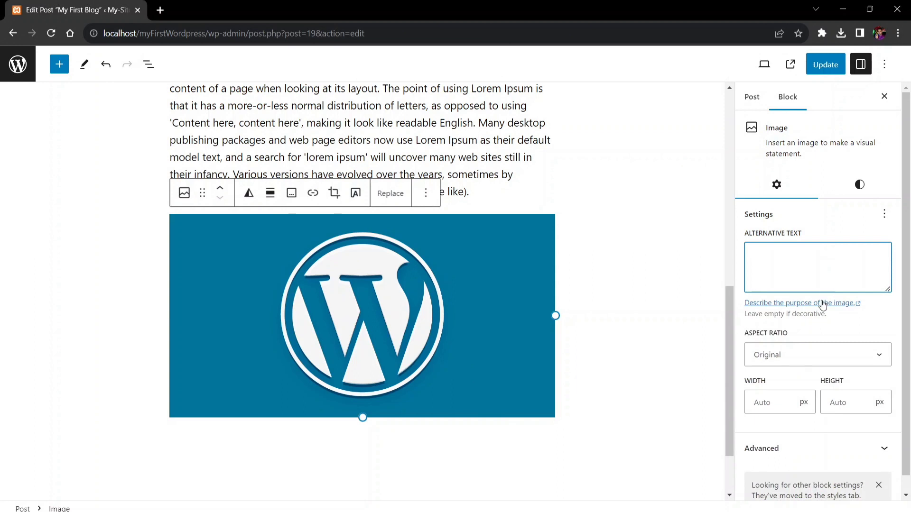
scroll(816, 318, "down", 1)
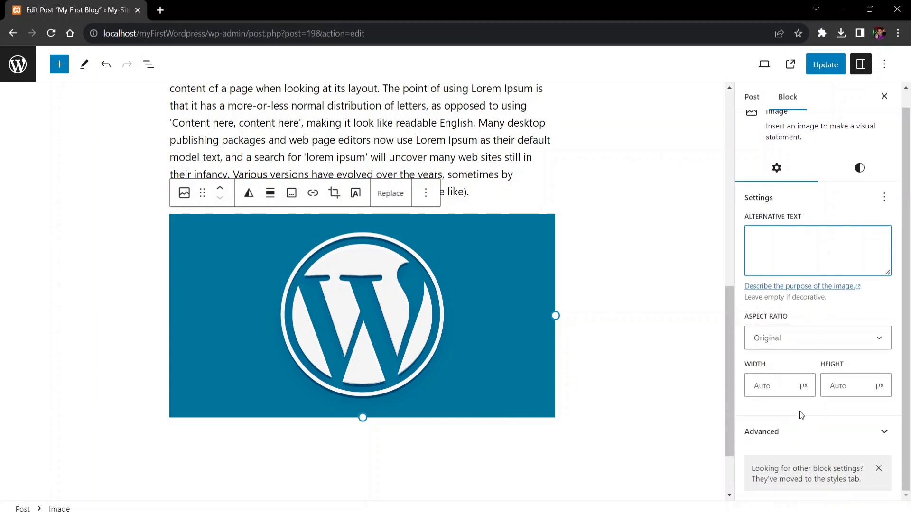
left_click(781, 389)
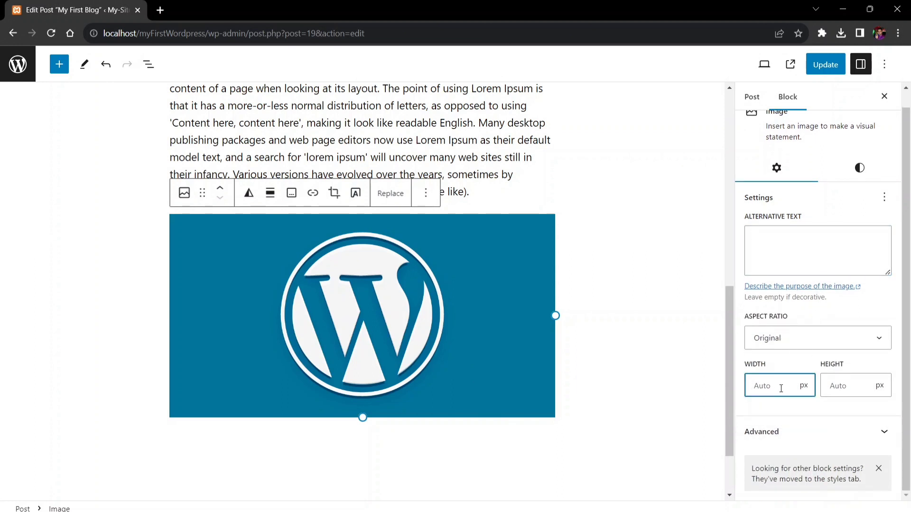
type("201")
left_click(849, 386)
type("200")
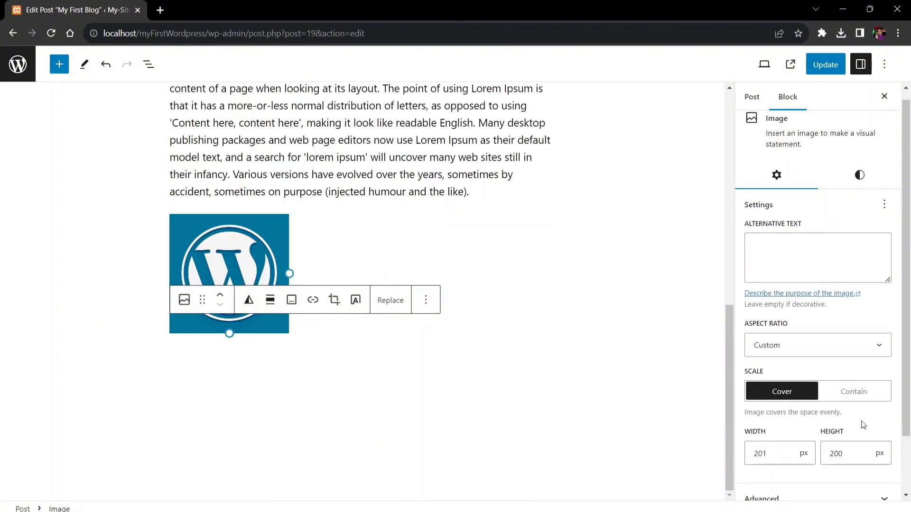
Apply the Rounded style to the WordPress logo image, comparing it with the Default style
left_click(871, 185)
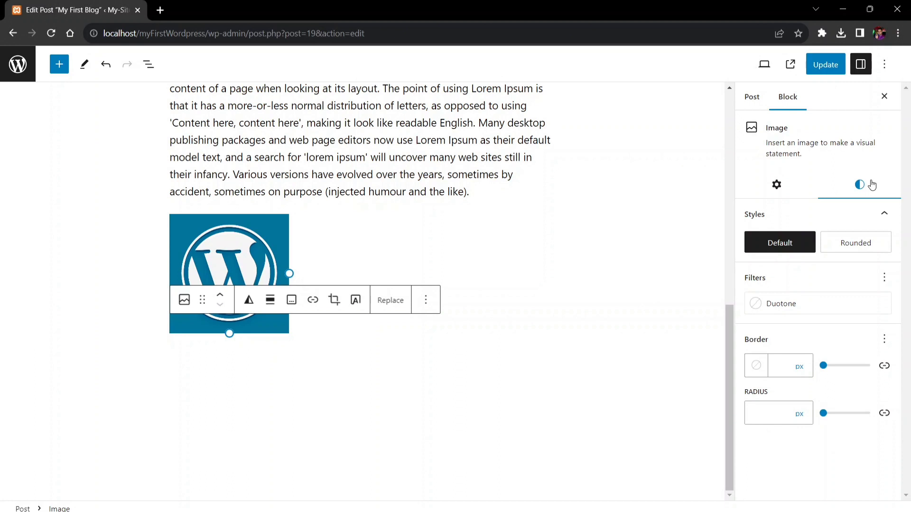
left_click(858, 250)
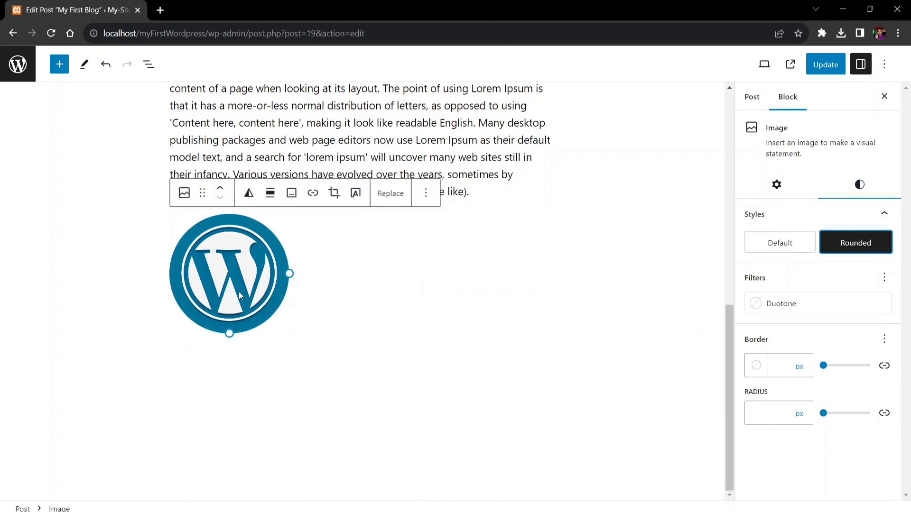
left_click(761, 249)
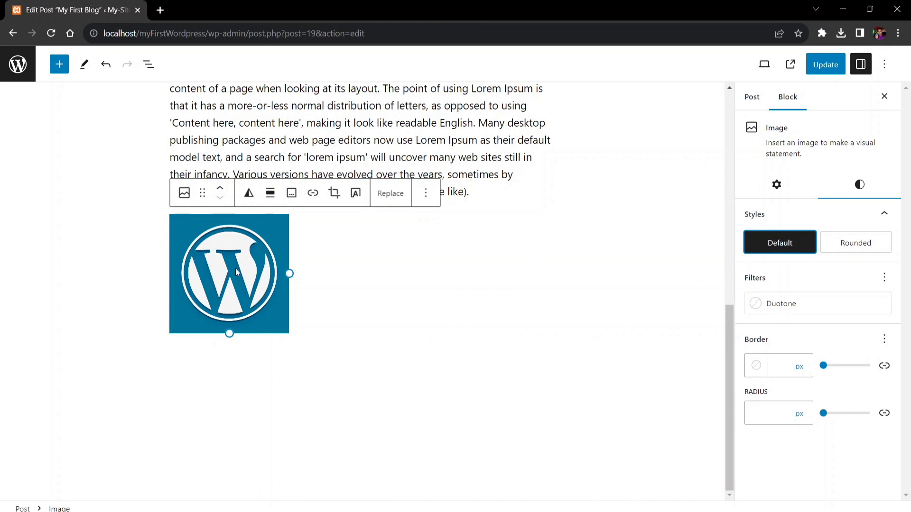
left_click(870, 245)
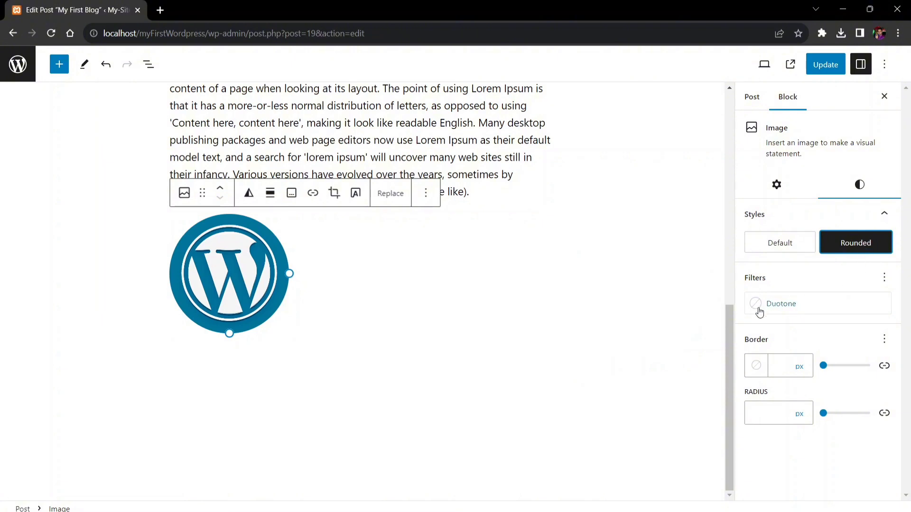
Try several duotone colour filters on the logo image and reset the filter to Unset
left_click(782, 308)
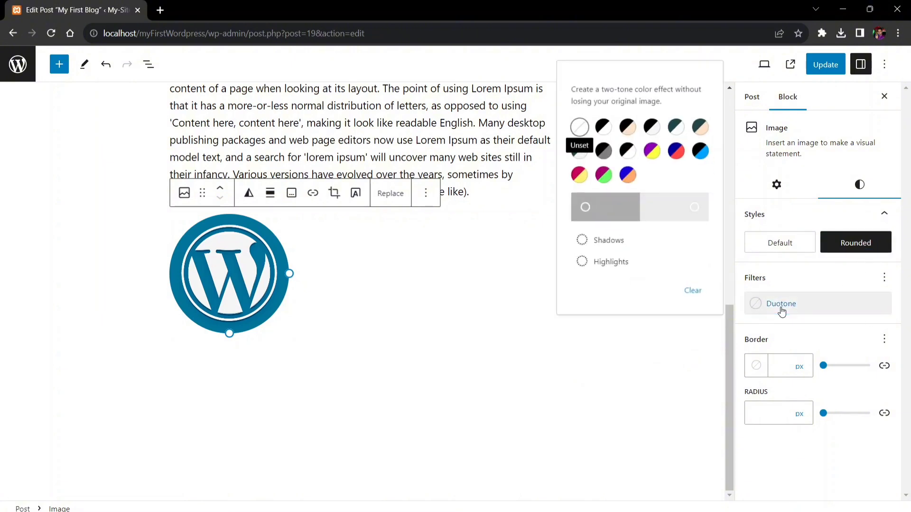
left_click(605, 152)
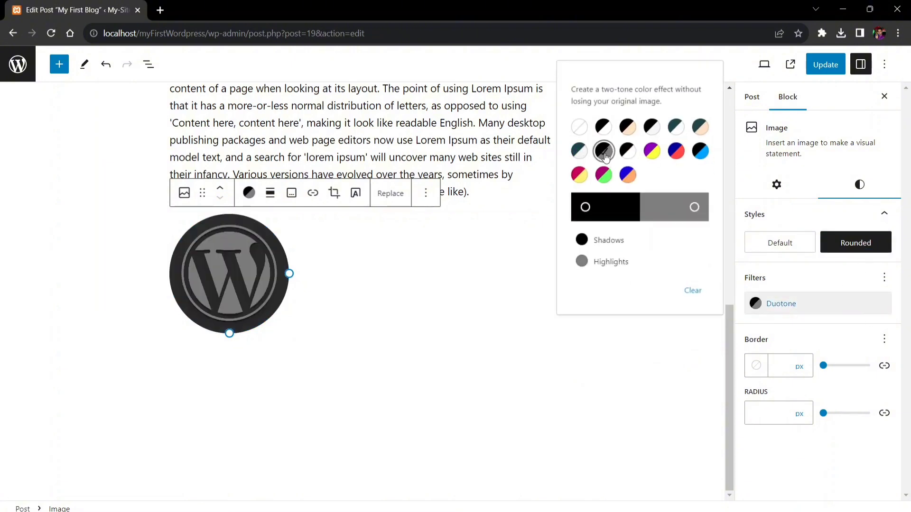
left_click(627, 175)
left_click(579, 176)
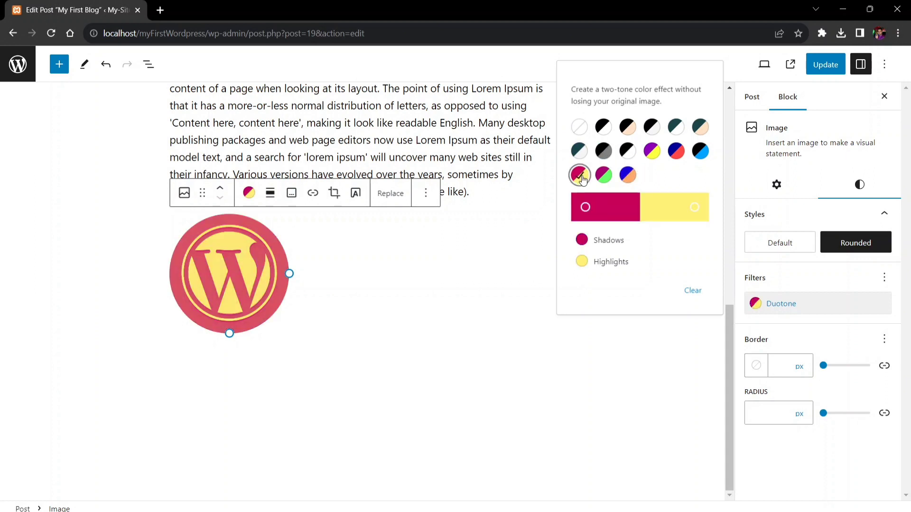
left_click(579, 151)
left_click(627, 127)
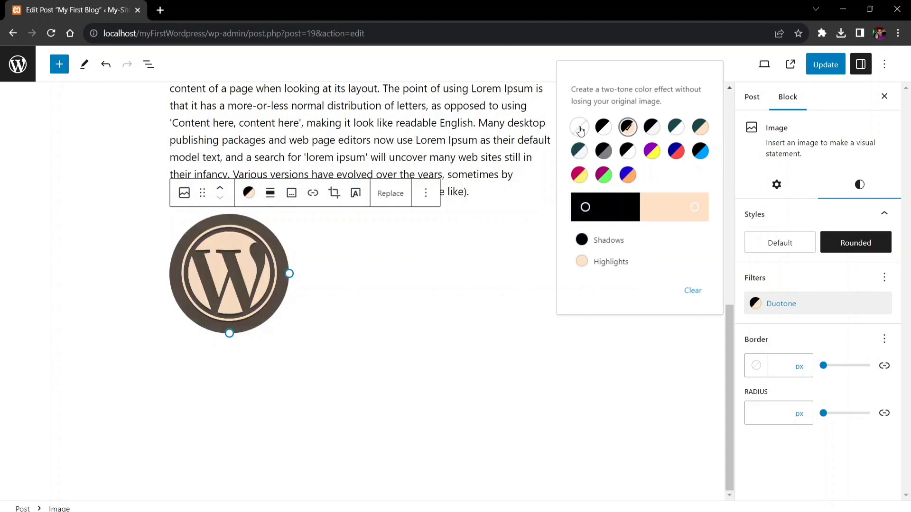
left_click(580, 127)
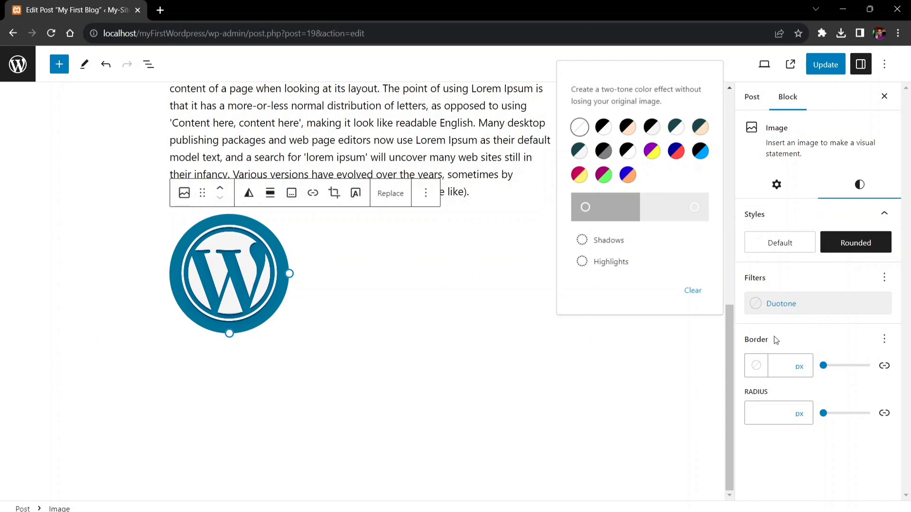
Set the logo image's border width to 20 px
left_click(773, 365)
type("20")
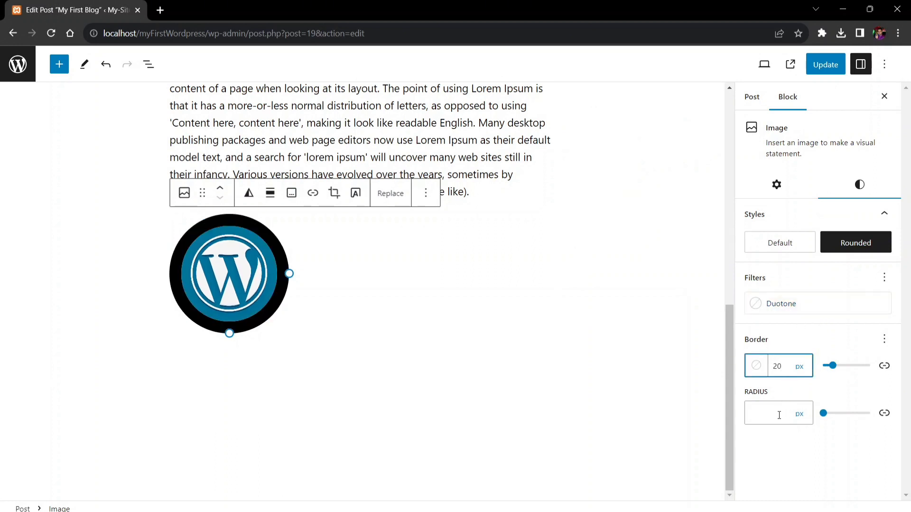
left_click(765, 413)
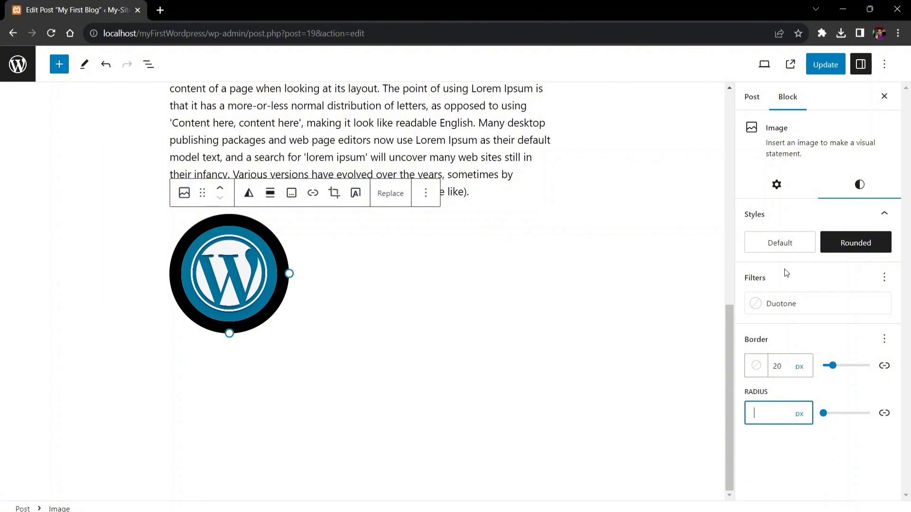
Switch the logo image to the Default style and set its border radius to 20 px
left_click(777, 247)
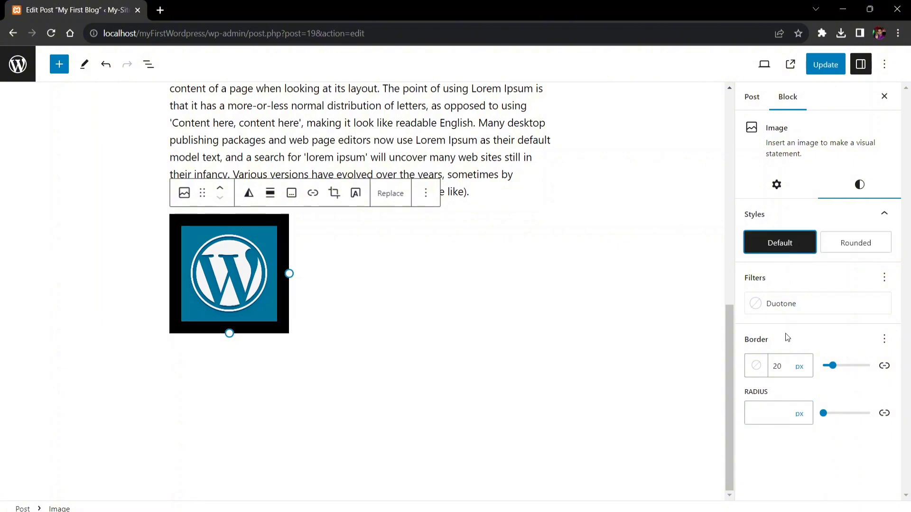
left_click(762, 416)
type("20")
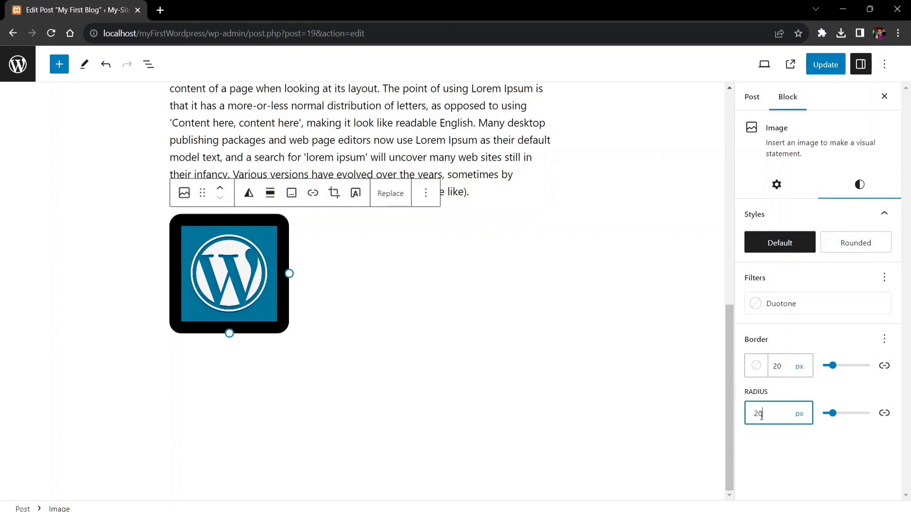
scroll(215, 189, "up", 5)
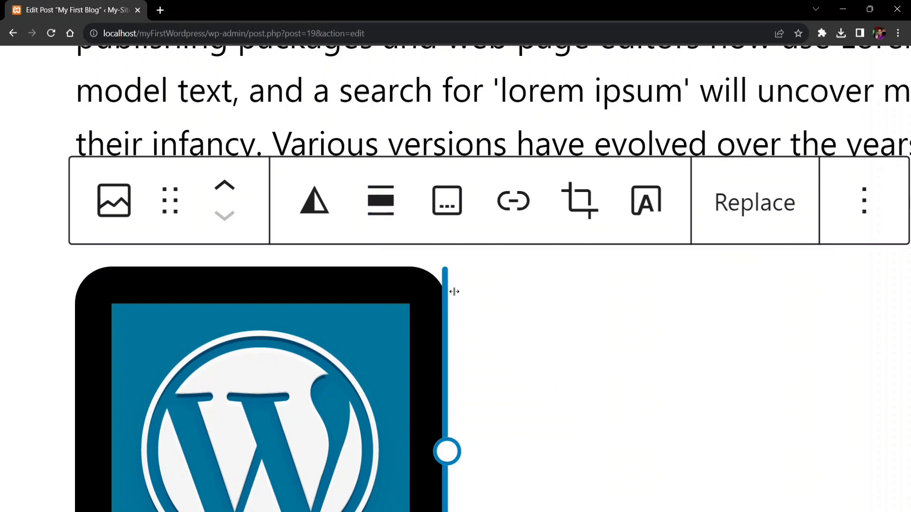
scroll(434, 272, "down", 5)
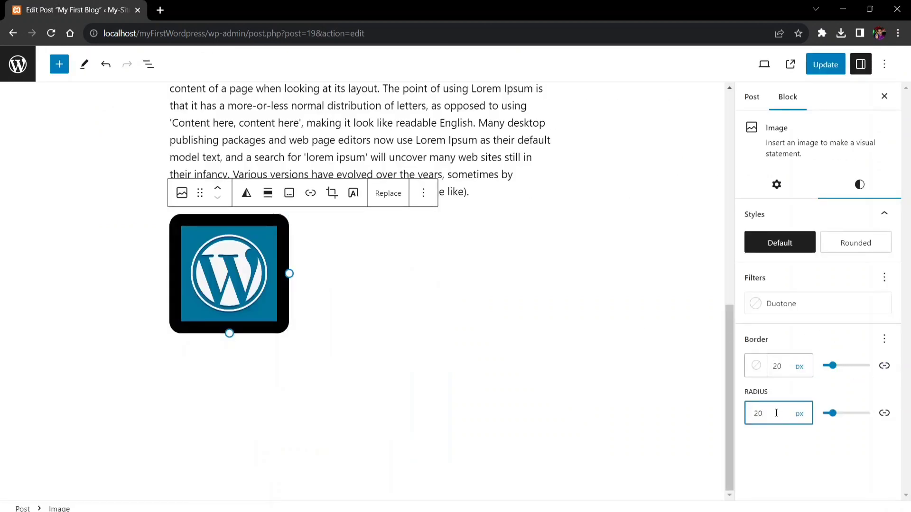
Clear the logo image's border radius and reapply the Rounded style
key("BackSpace")
key("BackSpace")
left_click(856, 243)
Set the rounded logo image's border width to 5 px and deselect the image
left_click(782, 363)
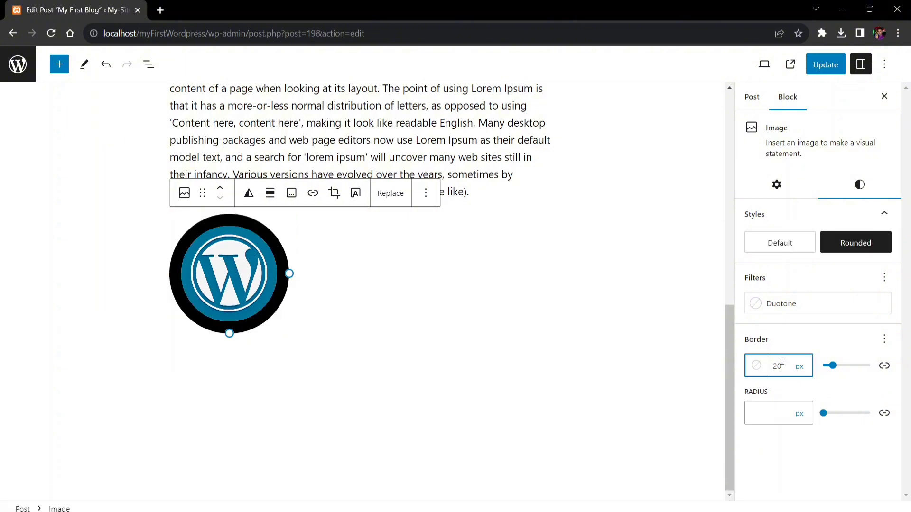
key("BackSpace")
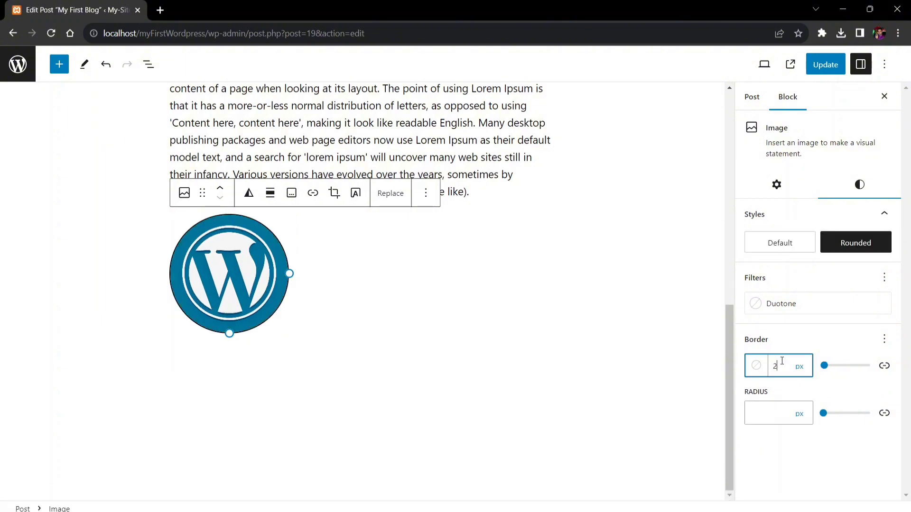
key("BackSpace")
type("5")
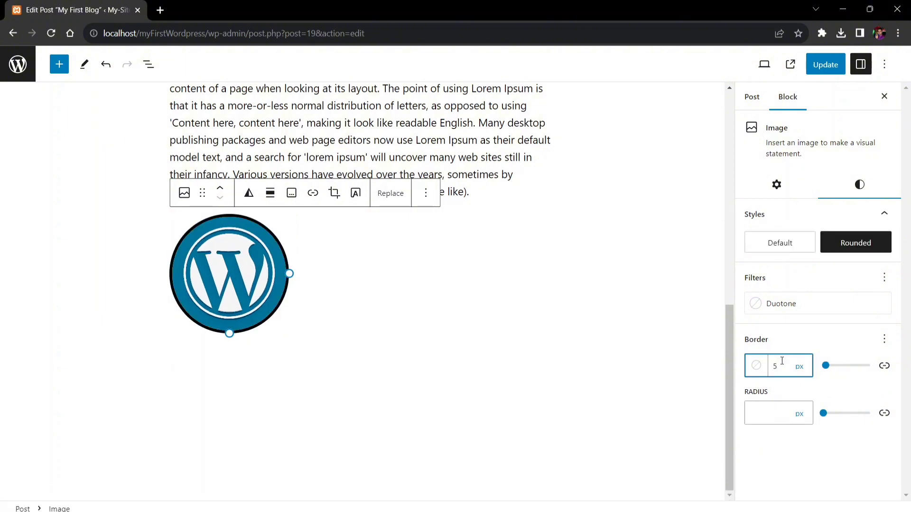
left_click(789, 433)
left_click(583, 335)
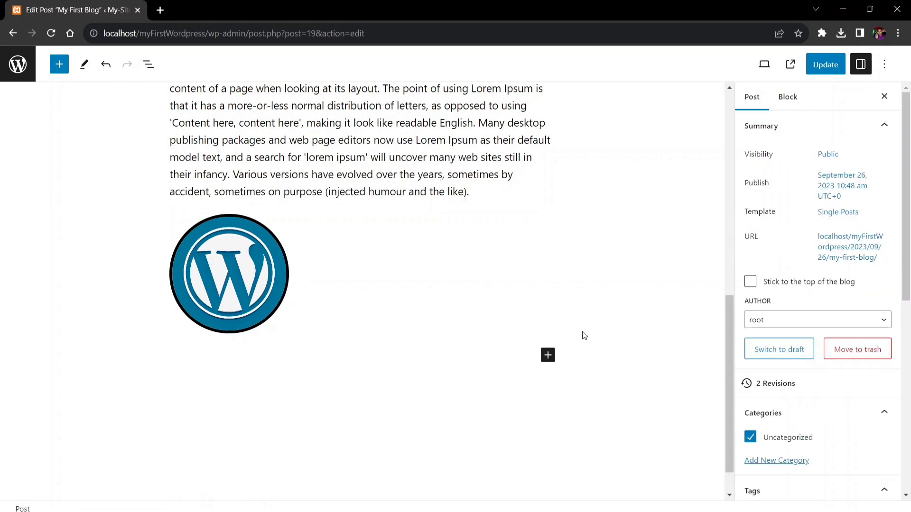
Open the featured image picker for the post and upload the Wordpress picture from the Pictures folder
scroll(565, 234, "up", 10)
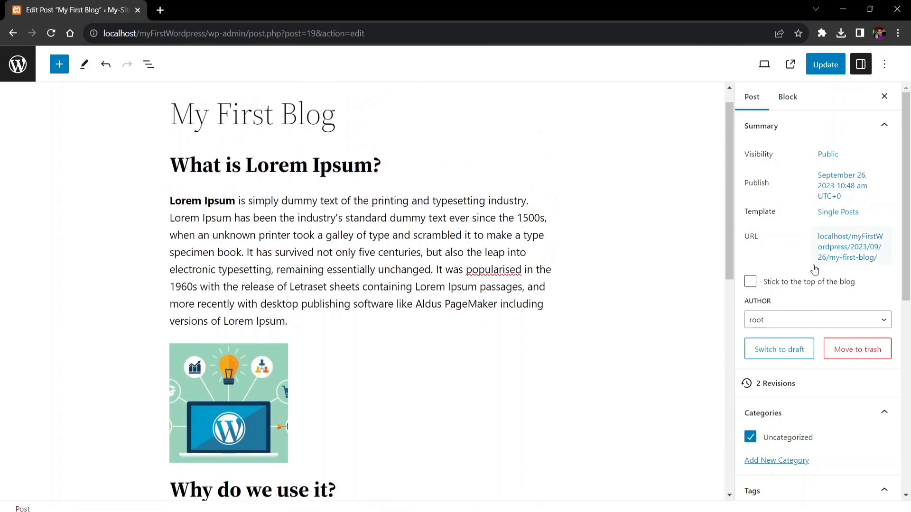
scroll(815, 268, "down", 8)
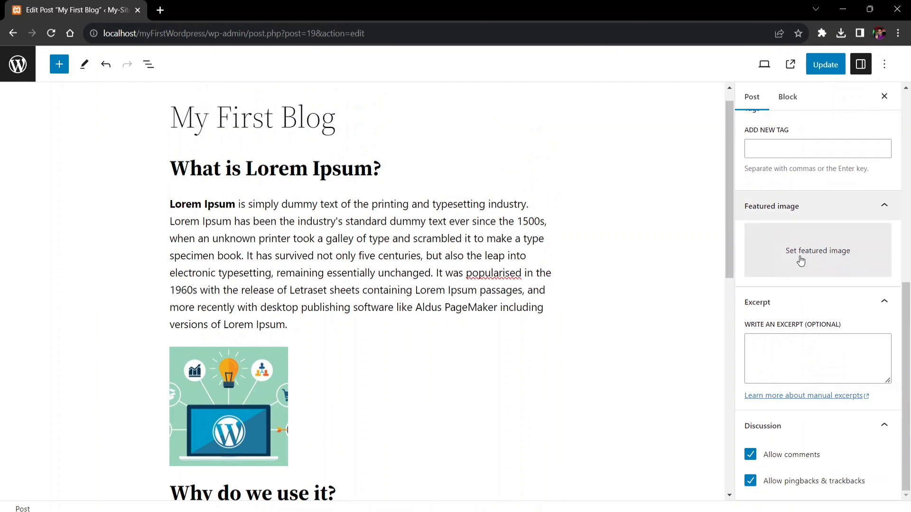
scroll(764, 128, "up", 5)
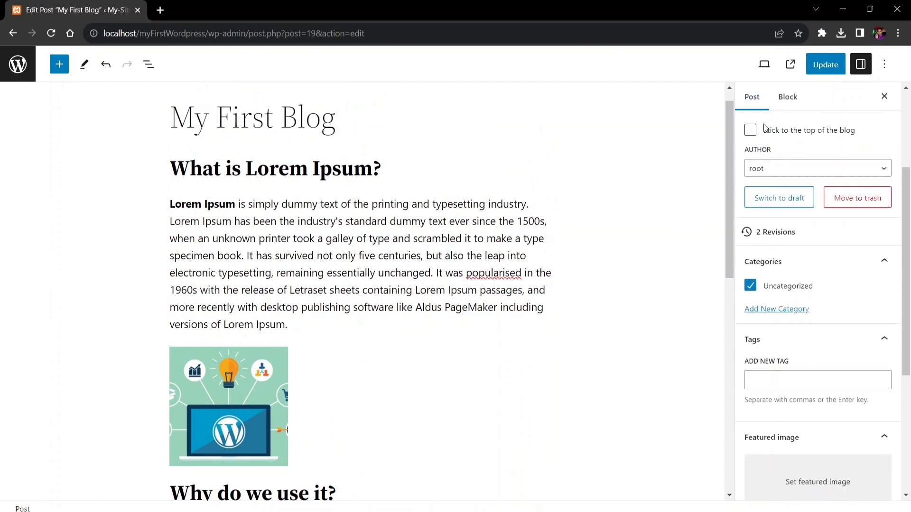
scroll(835, 361, "down", 4)
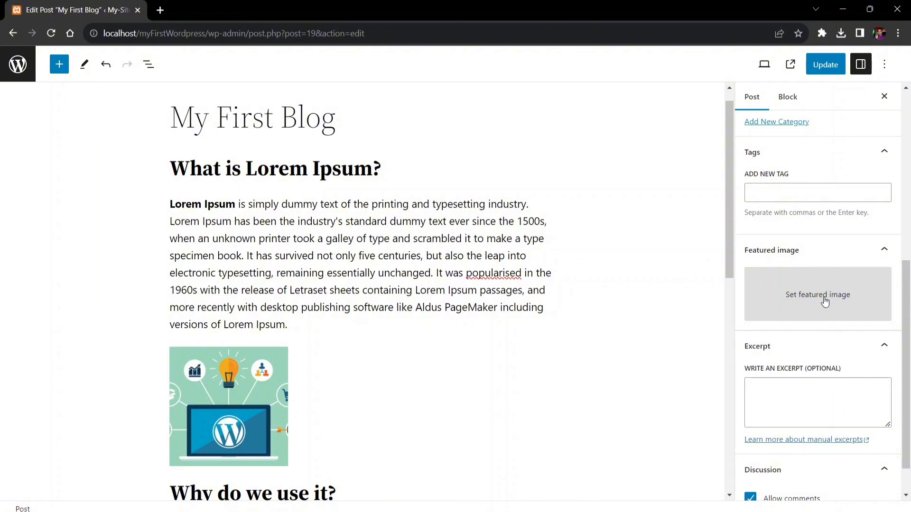
left_click(824, 302)
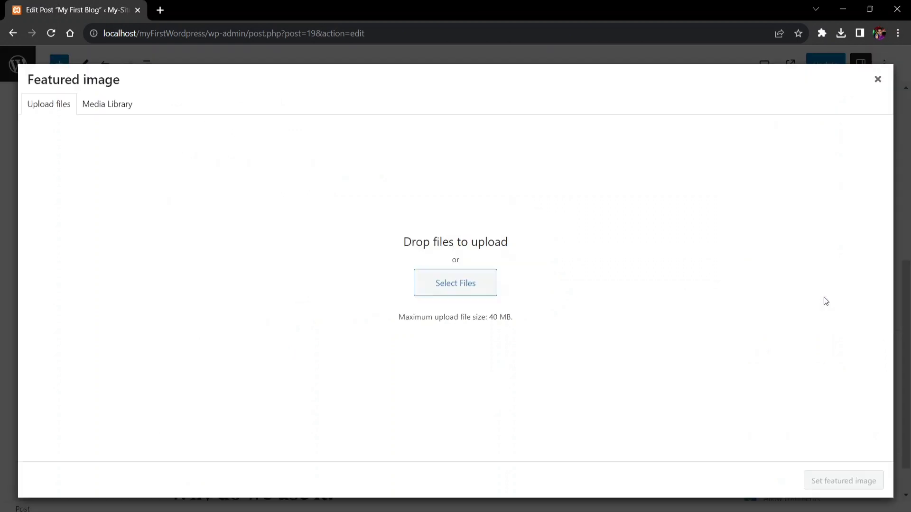
left_click(465, 283)
left_click(271, 192)
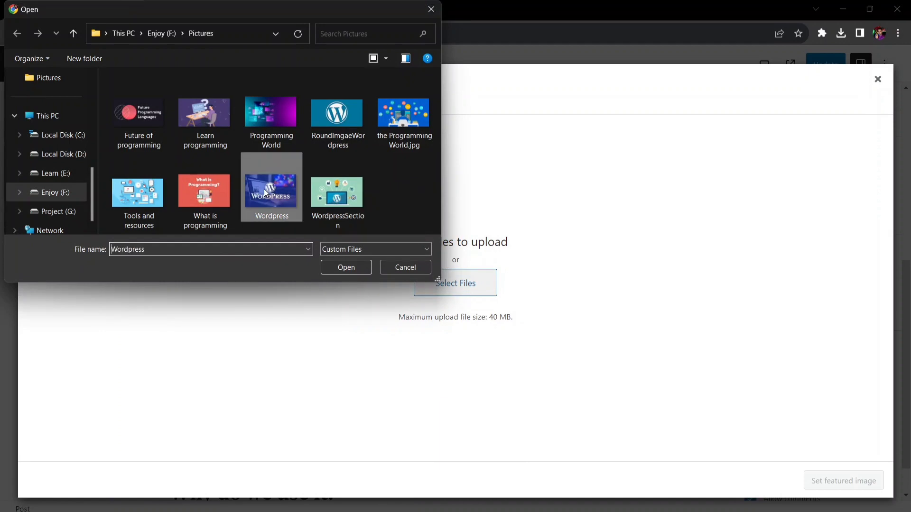
left_click(326, 267)
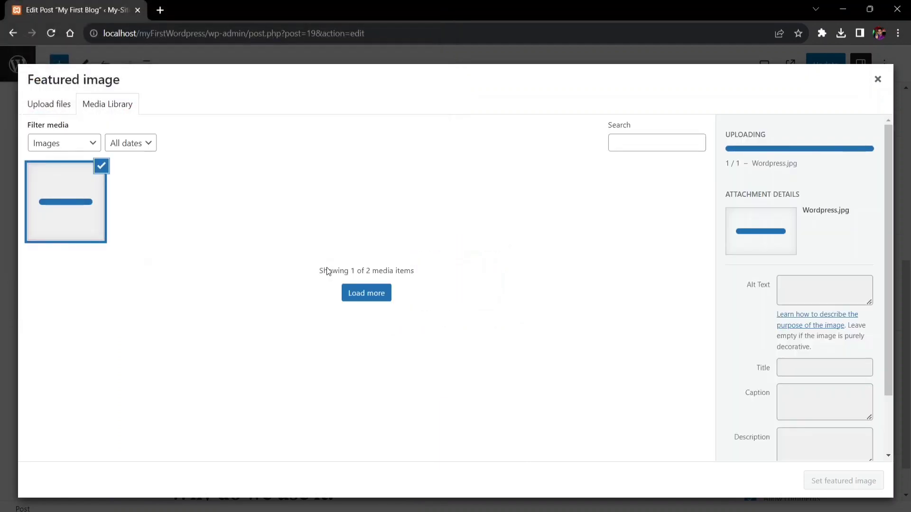
Give the uploaded Wordpress image the caption "Main Image" and the description "This is my page main image."
left_click(796, 239)
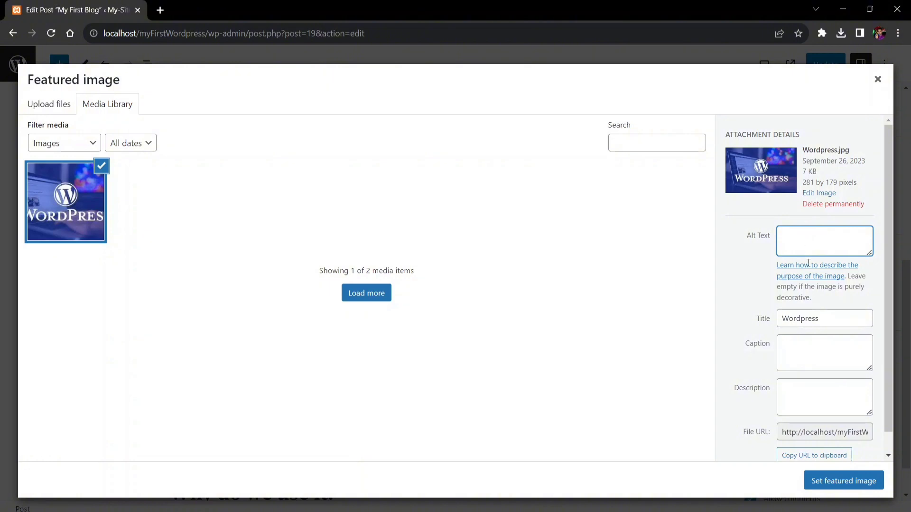
scroll(834, 317, "down", 1)
left_click(824, 320)
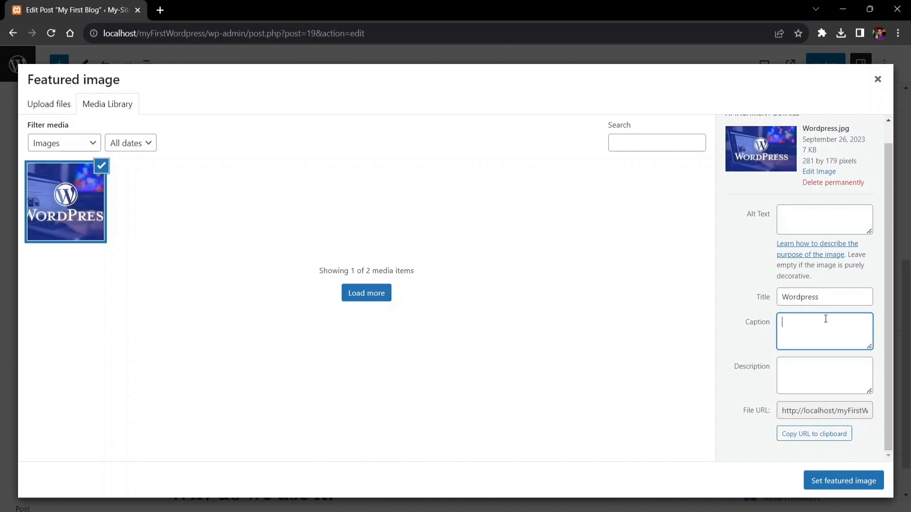
type("Main Image")
left_click(795, 368)
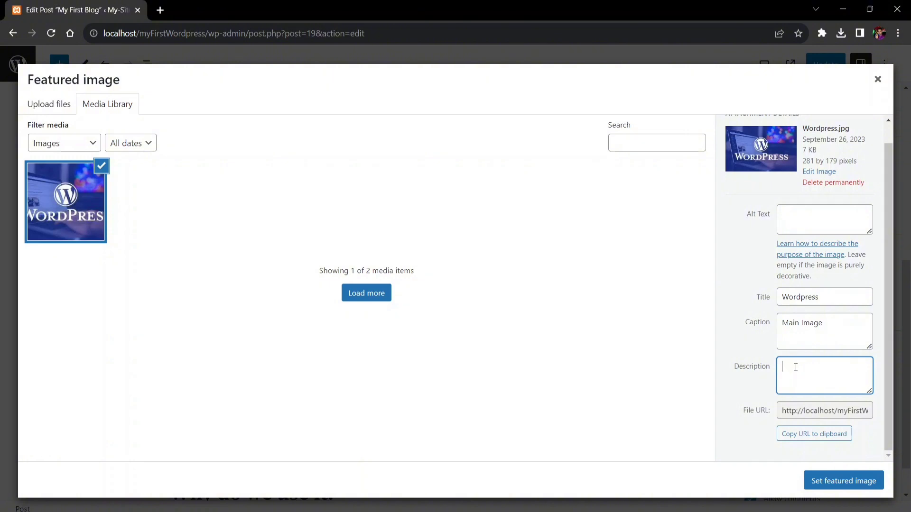
type("This is my page main image.")
Set the uploaded Wordpress image as the post's featured image
scroll(749, 375, "up", 5)
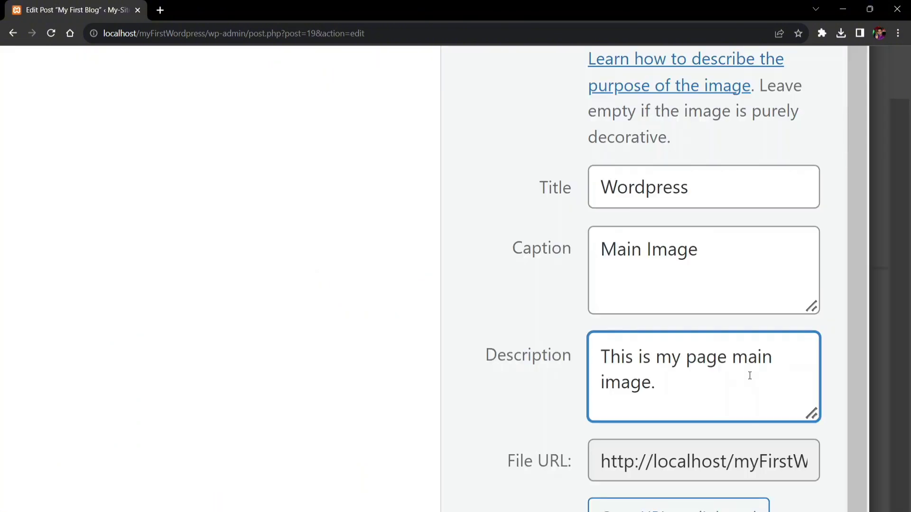
scroll(750, 376, "down", 4)
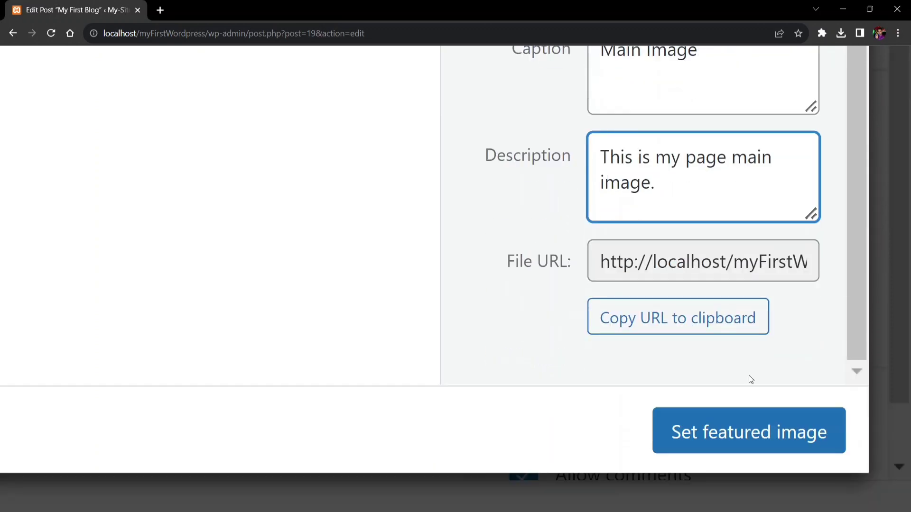
left_click(769, 440)
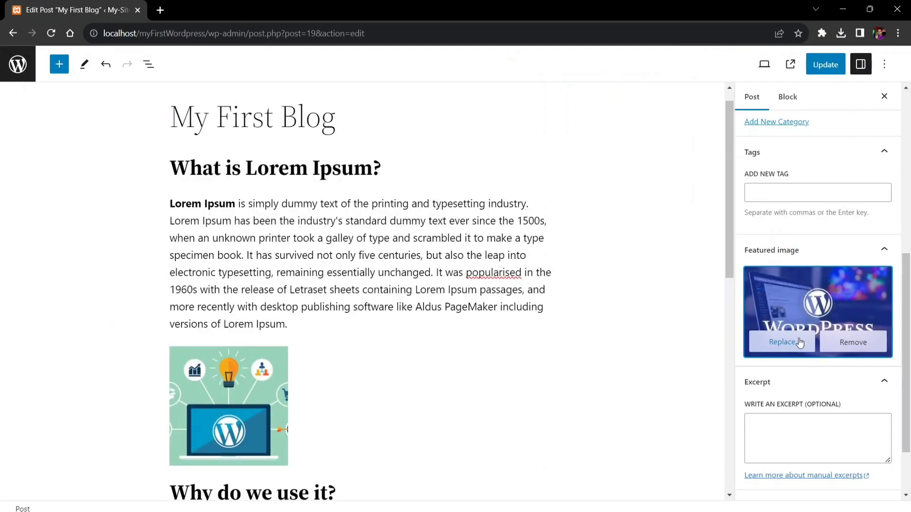
scroll(639, 249, "up", 1)
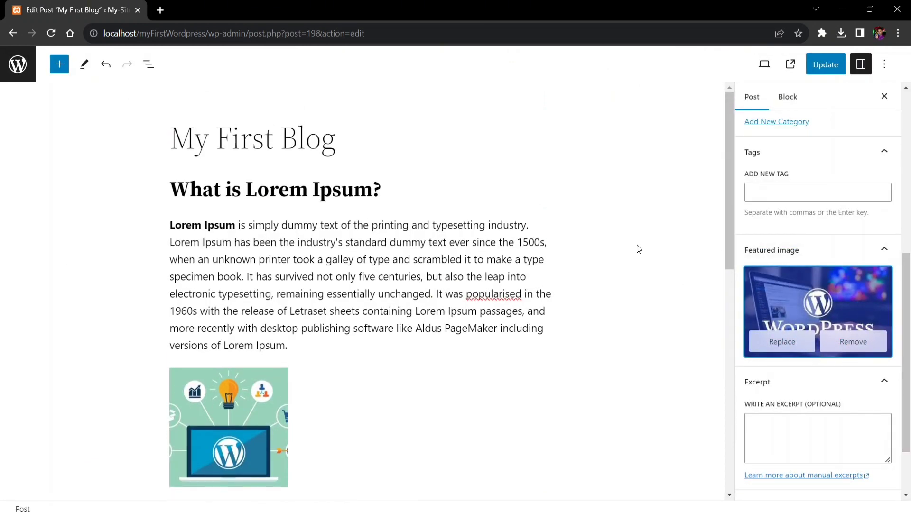
scroll(778, 315, "down", 2)
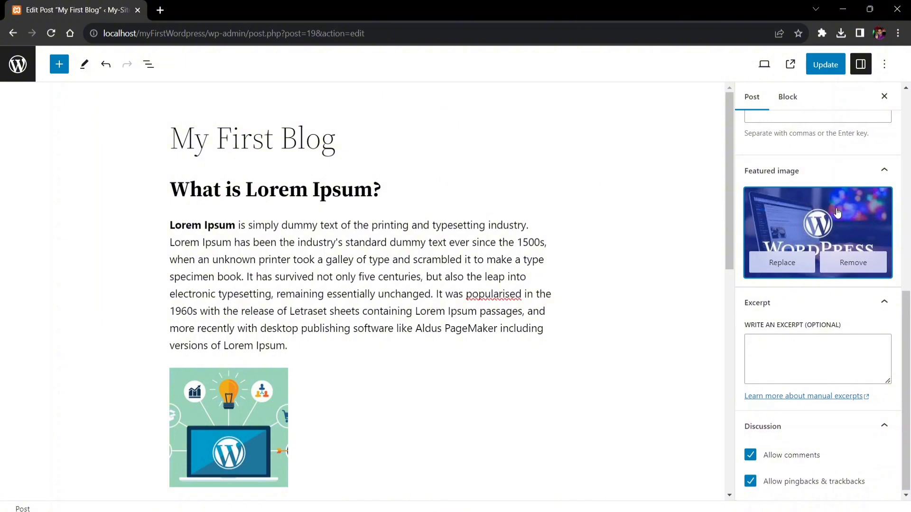
Update the post and open its published page, closing the duplicate page tab
scroll(837, 212, "up", 3)
left_click(790, 64)
left_click(831, 67)
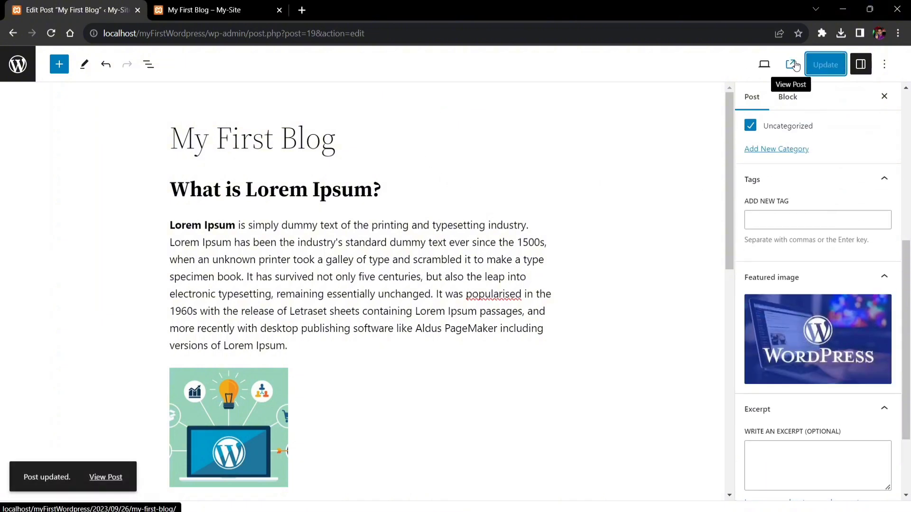
left_click(795, 65)
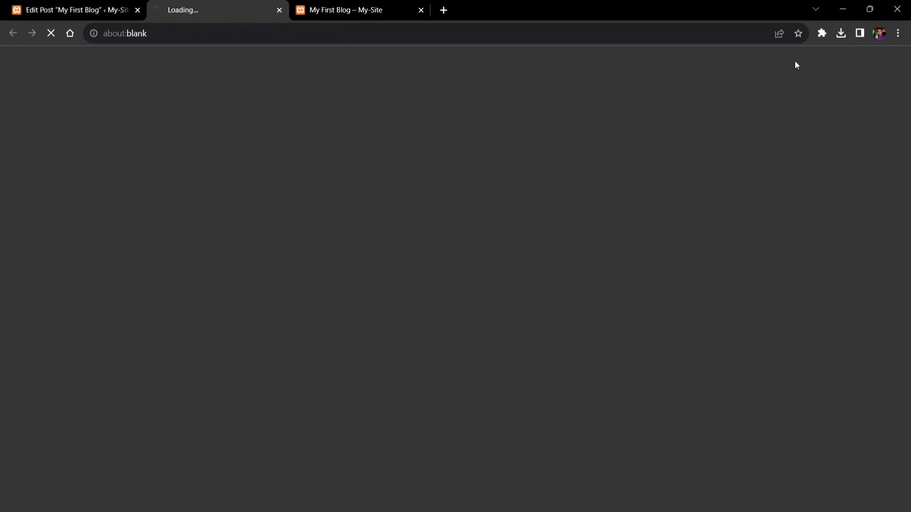
left_click(423, 14)
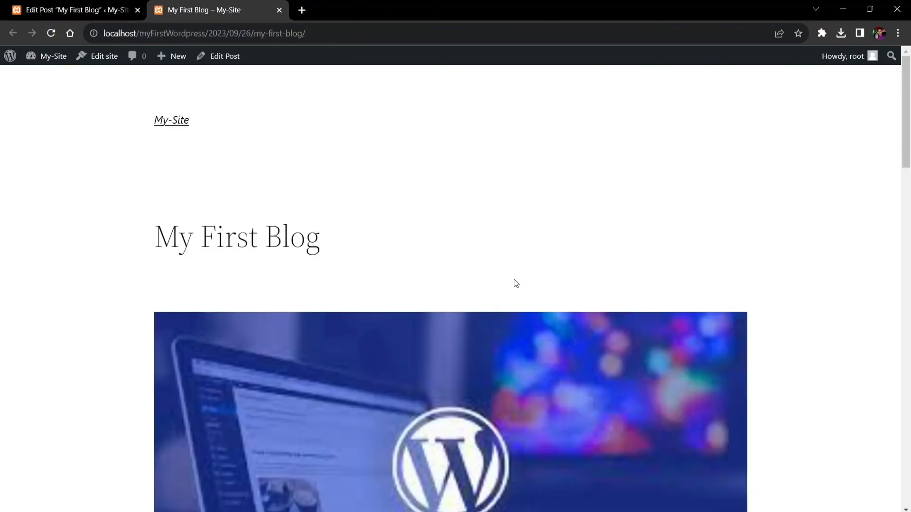
Examine the published My First Blog page, including the featured image, both content images and the reply section
scroll(515, 284, "down", 2)
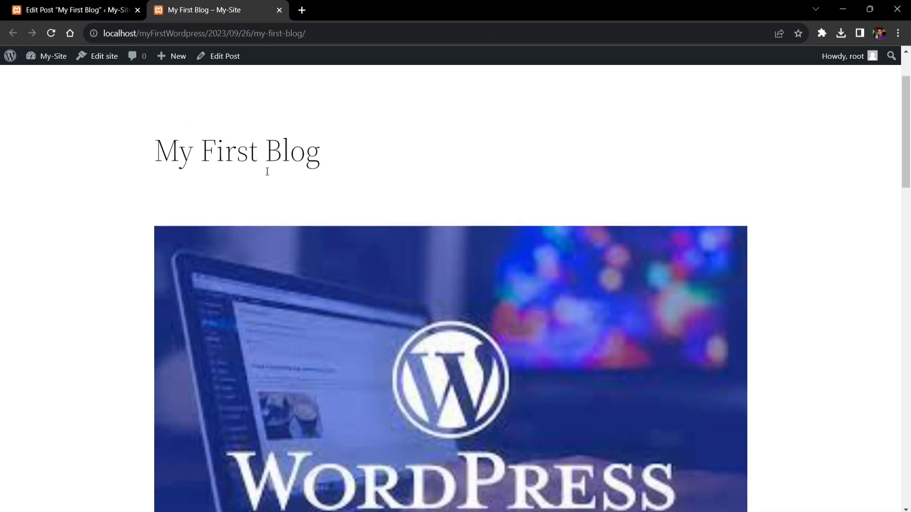
scroll(407, 252, "down", 2)
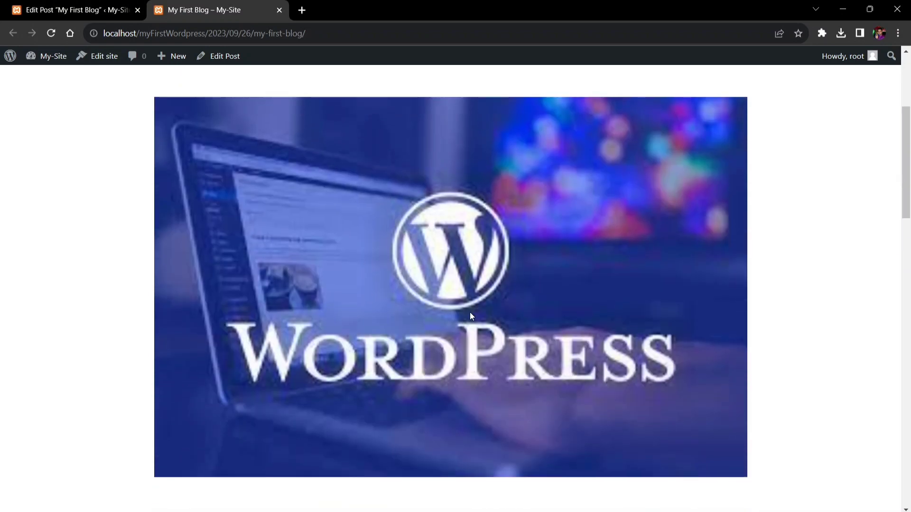
scroll(470, 313, "down", 1)
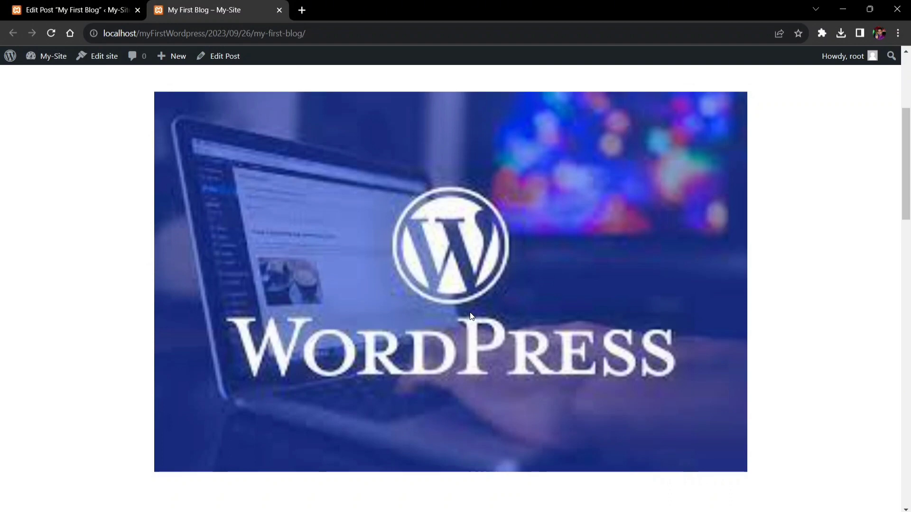
scroll(472, 316, "up", 3)
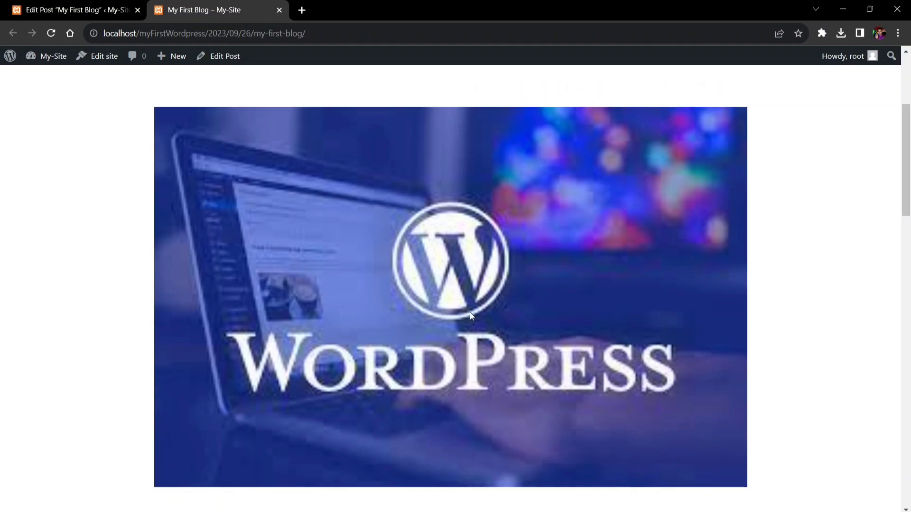
scroll(470, 313, "down", 3)
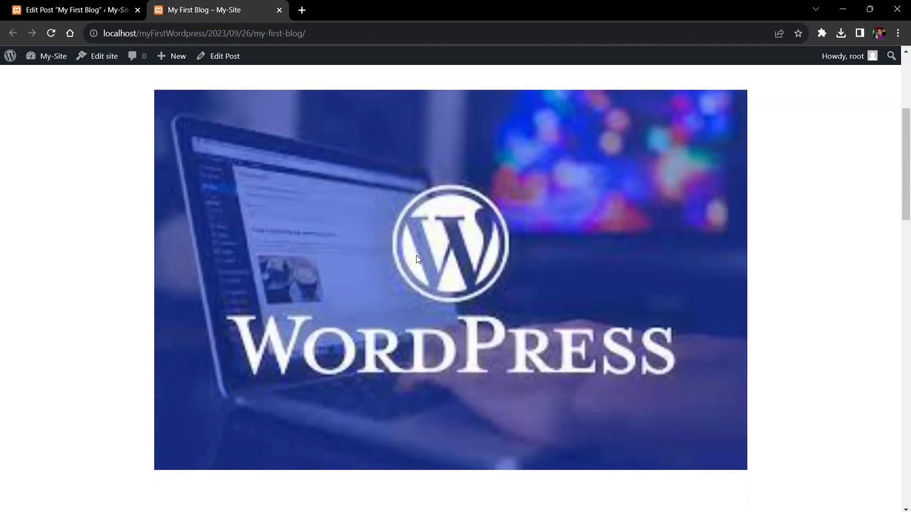
scroll(416, 258, "down", 9)
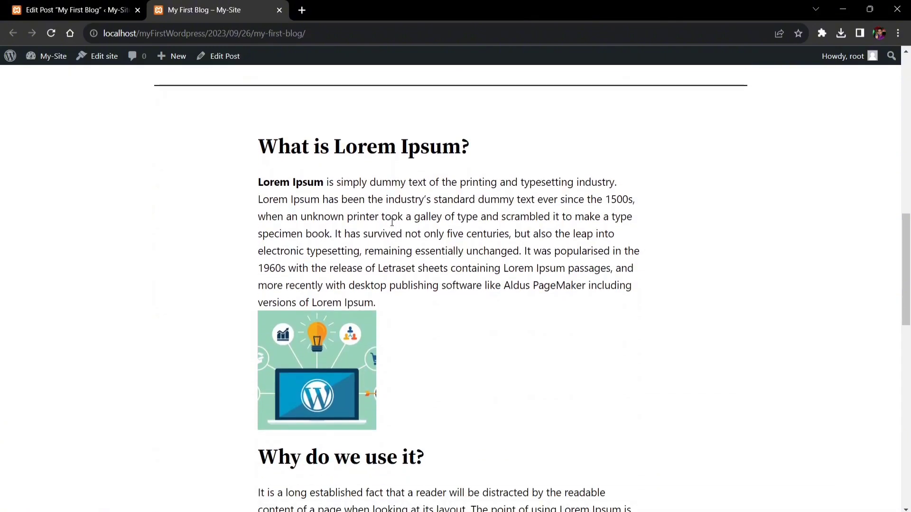
scroll(371, 222, "down", 2)
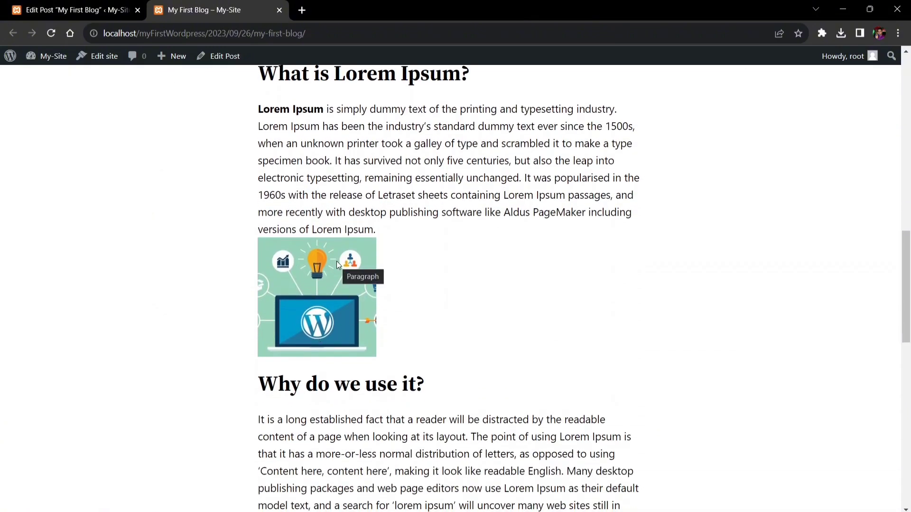
scroll(337, 261, "down", 6)
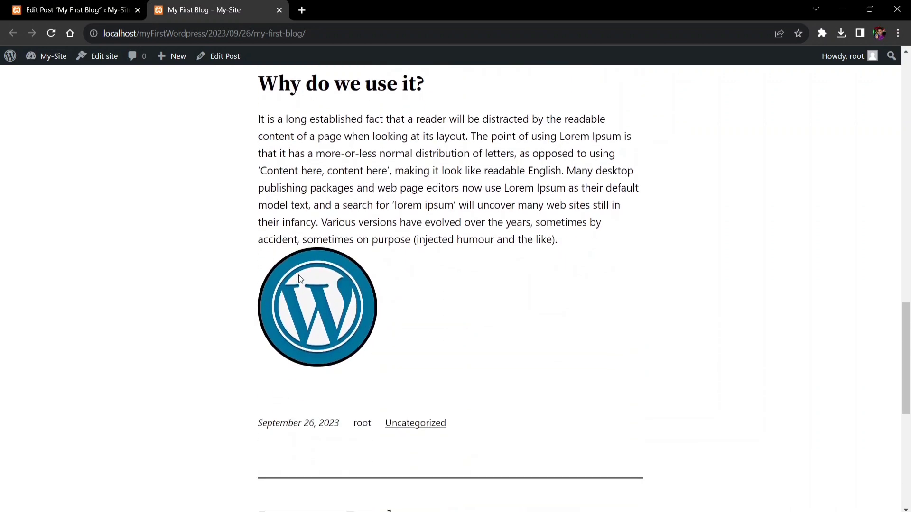
scroll(327, 290, "down", 3)
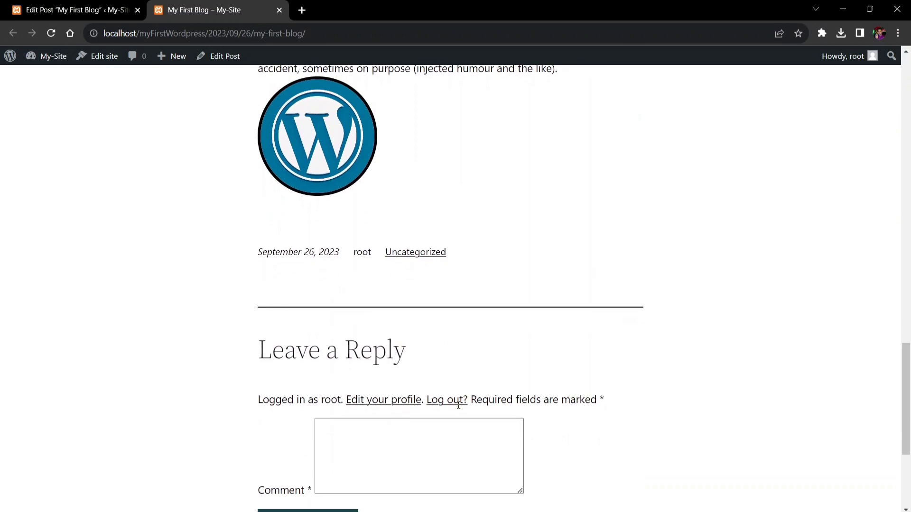
Return to the post editor and look over the post content and its featured image
left_click(119, 10)
scroll(399, 265, "down", 8)
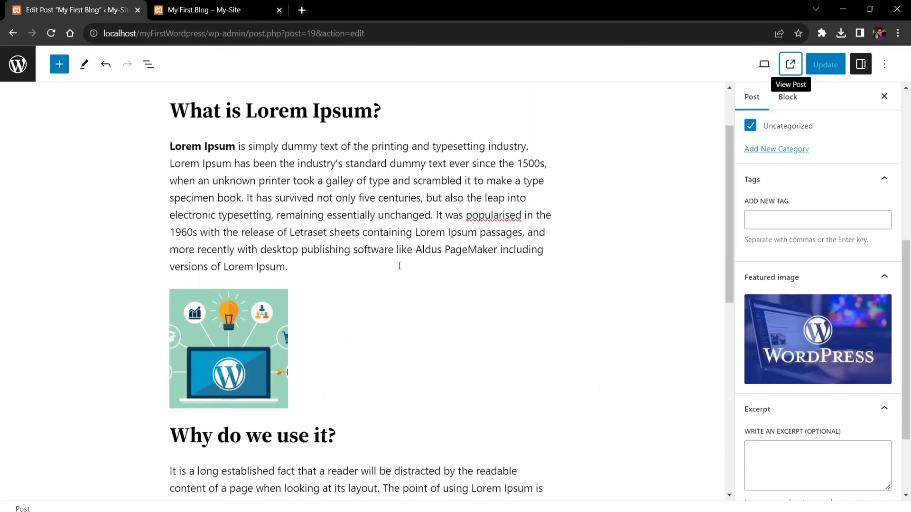
scroll(399, 266, "up", 8)
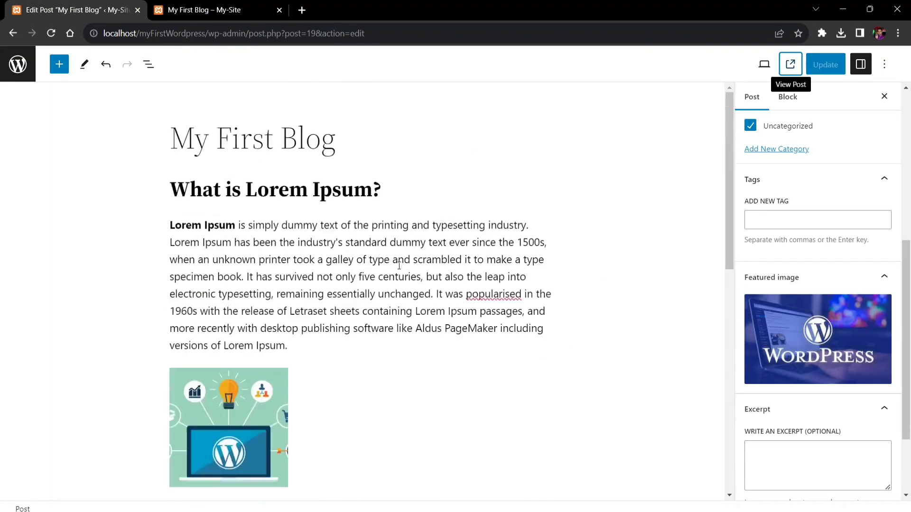
mouse_move(807, 319)
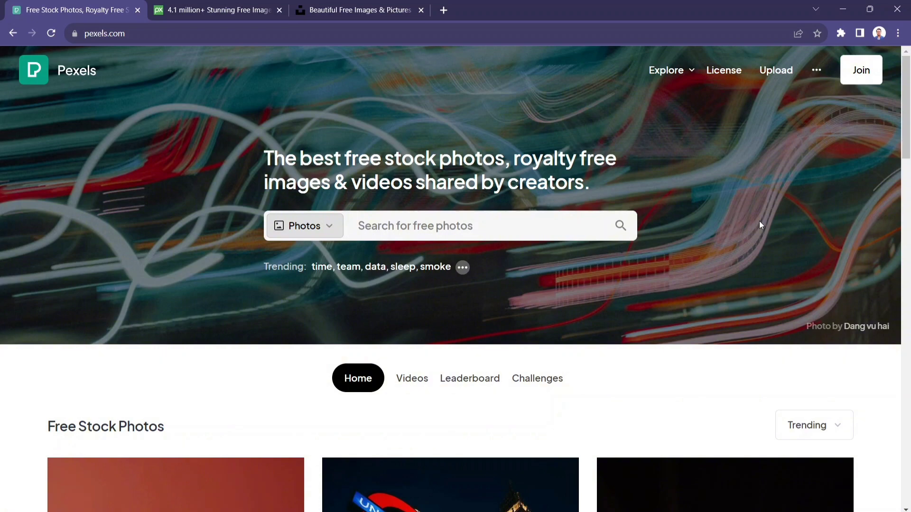
Download the photo of the statue beside the red wall from the Pexels free stock photos
scroll(431, 285, "down", 8)
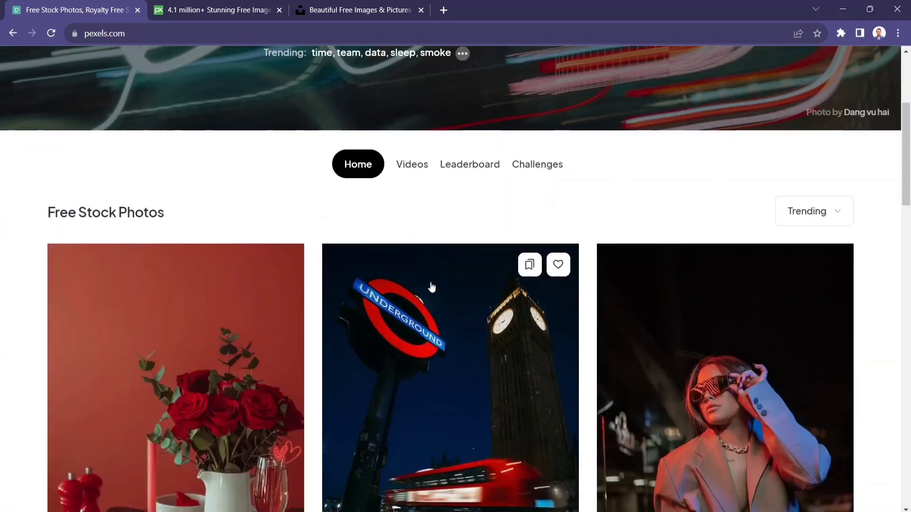
scroll(157, 308, "down", 5)
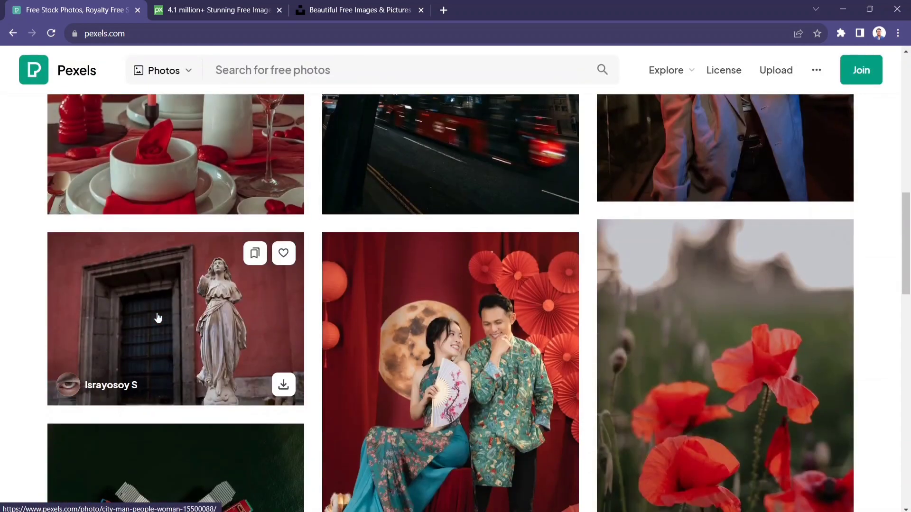
mouse_move(240, 356)
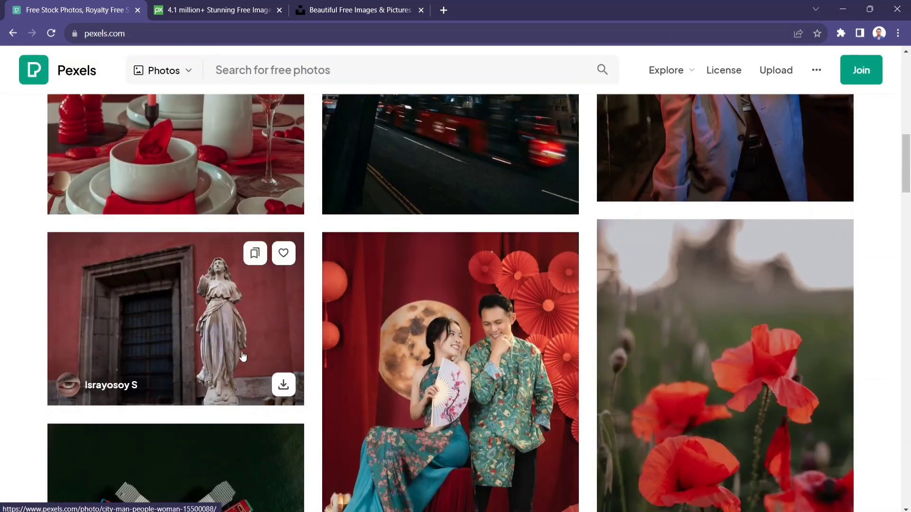
left_click(283, 386)
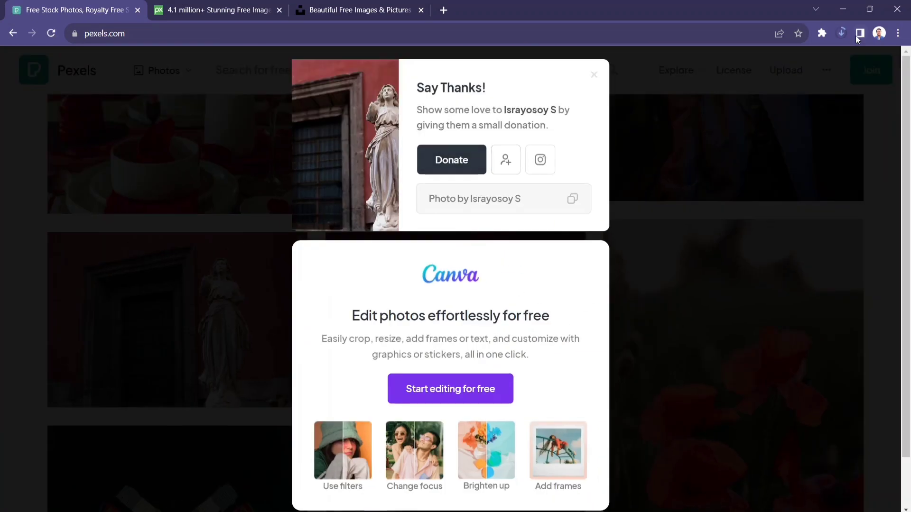
Switch to the Pixabay site, search all images for "technology" and look through the royalty-free results
left_click(244, 6)
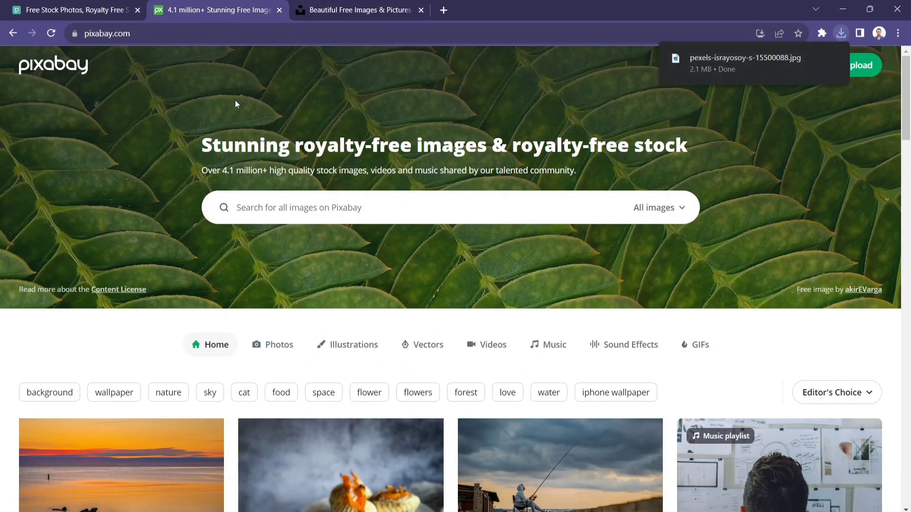
scroll(235, 102, "down", 5)
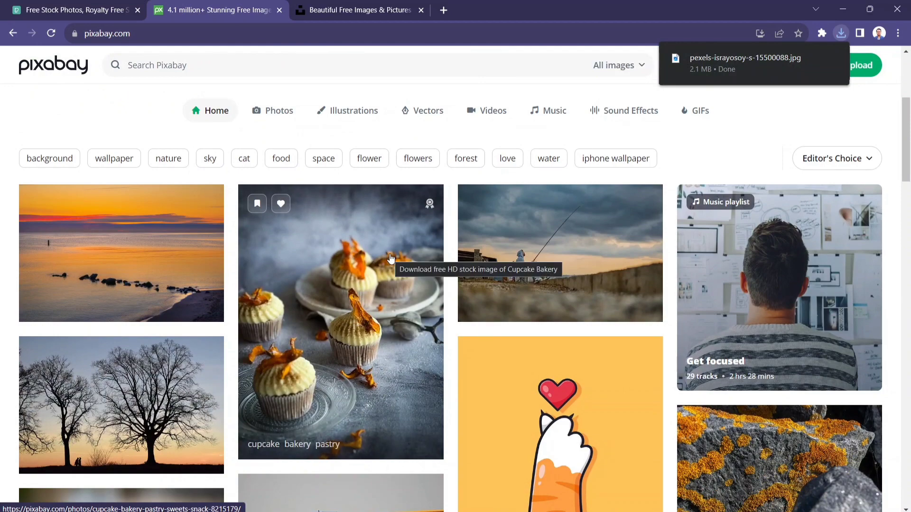
scroll(390, 258, "up", 5)
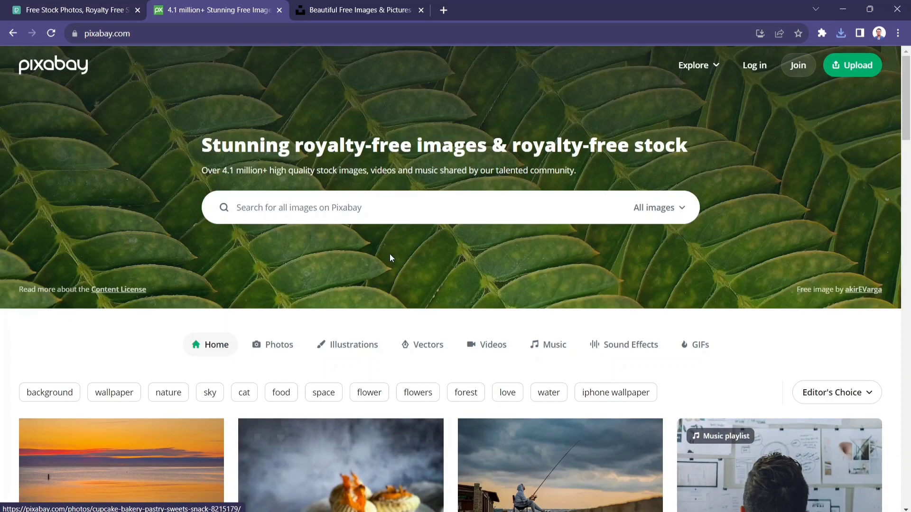
left_click(345, 208)
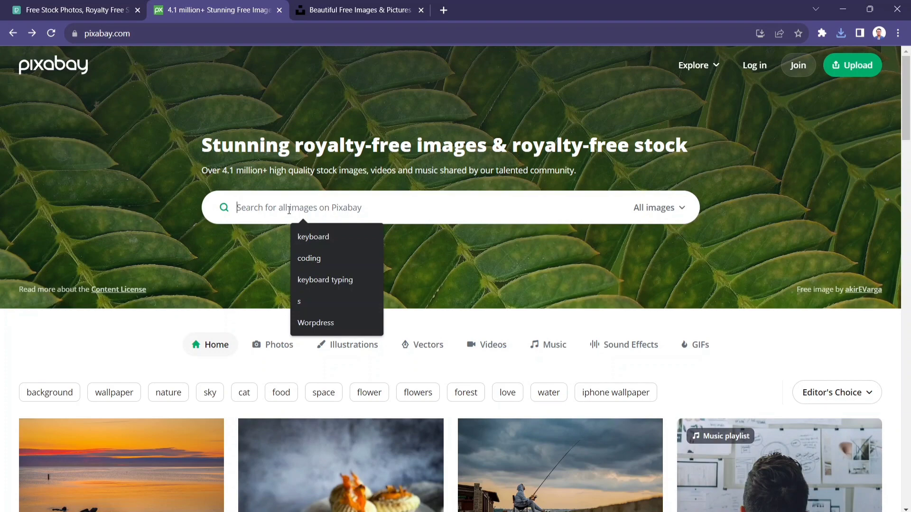
type("technology")
key("Return")
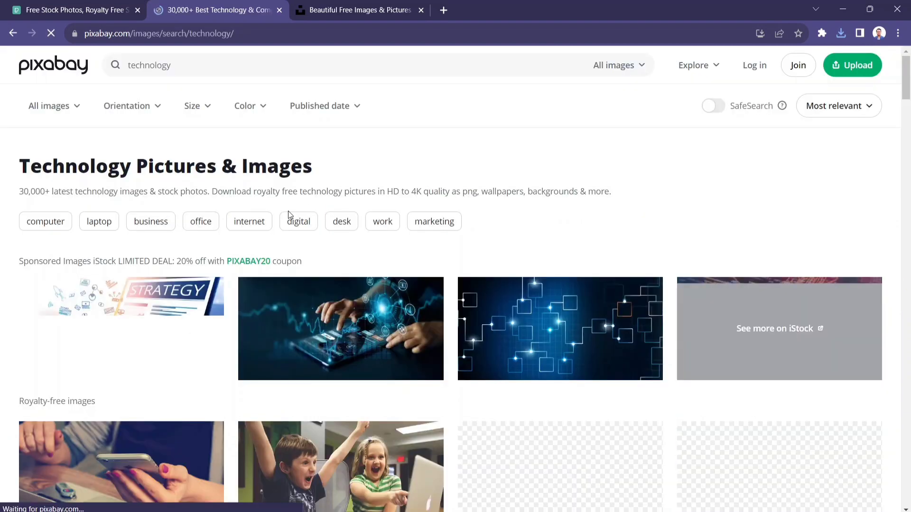
scroll(291, 317, "down", 5)
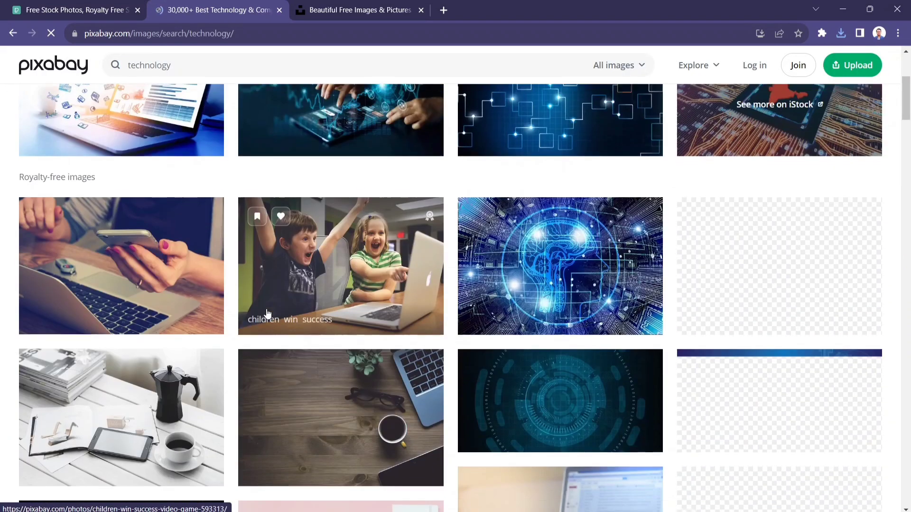
scroll(267, 314, "down", 5)
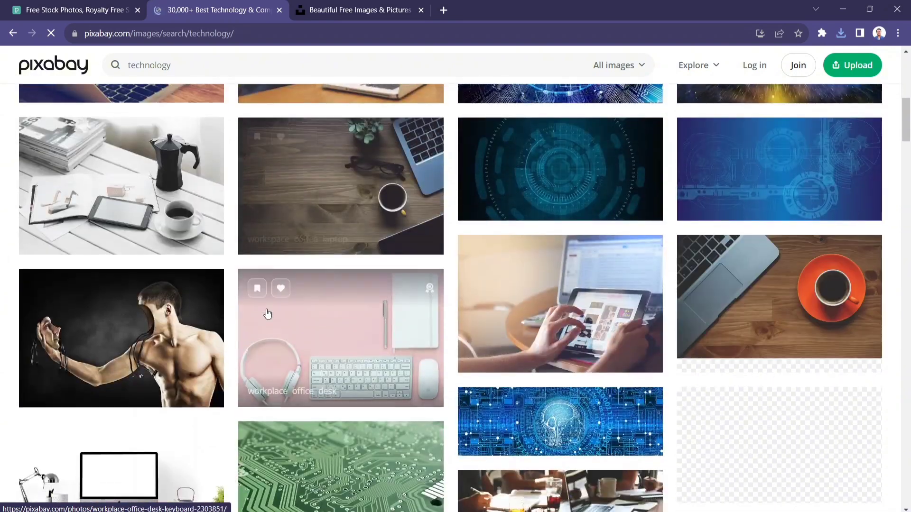
scroll(269, 313, "up", 10)
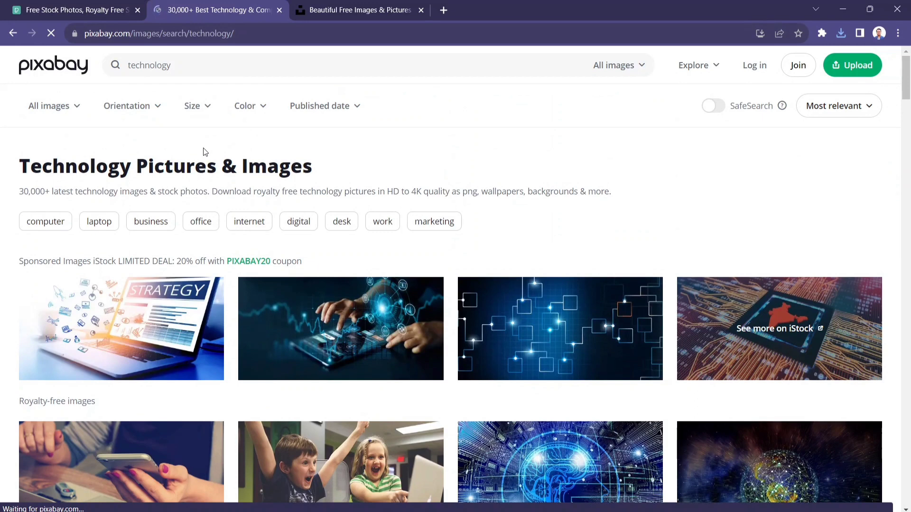
Look over the featured photos on the Unsplash home page and start a search for high-resolution images
left_click(383, 5)
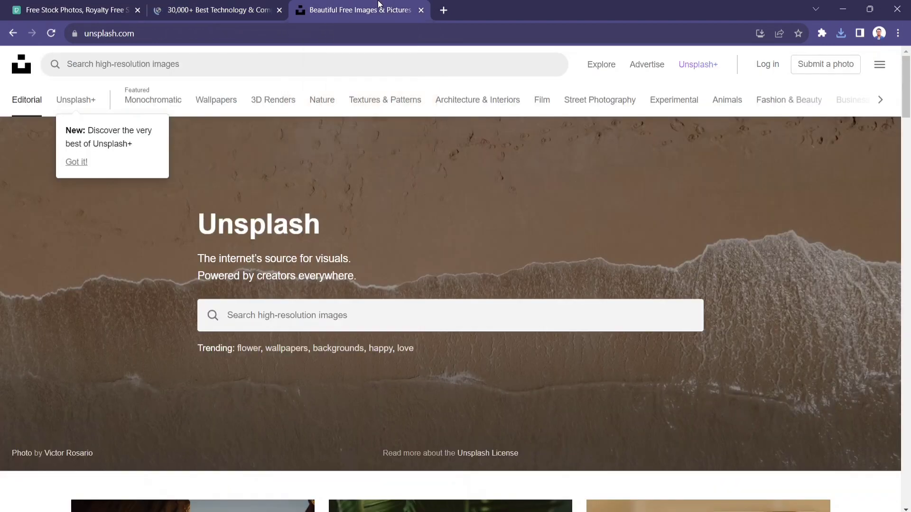
scroll(277, 182, "down", 2)
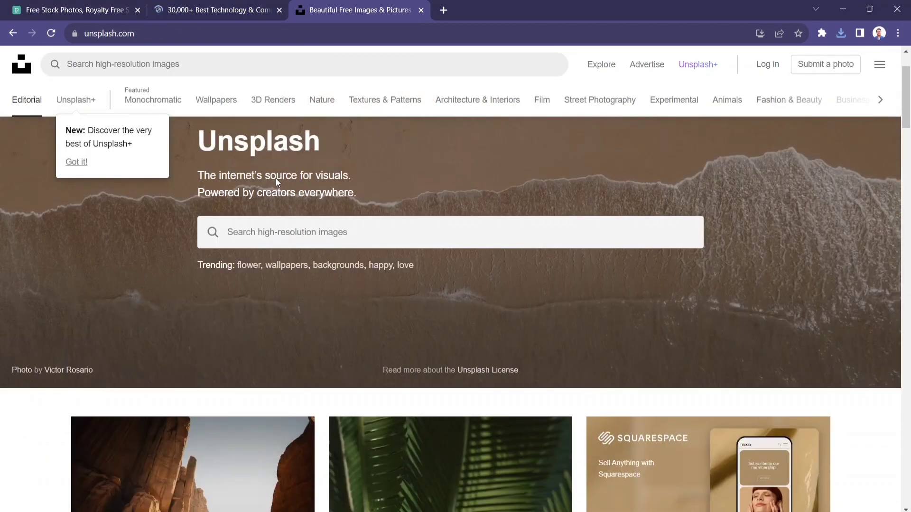
scroll(276, 178, "down", 4)
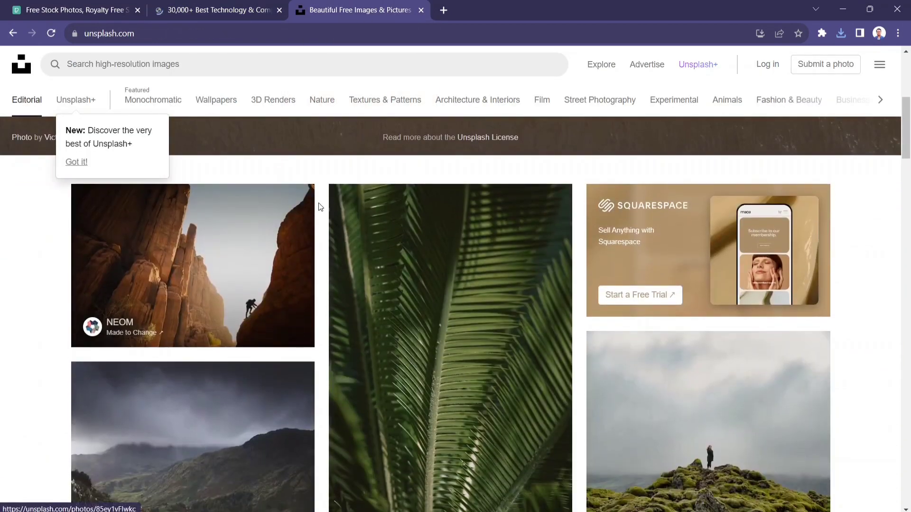
scroll(318, 203, "up", 6)
left_click(293, 302)
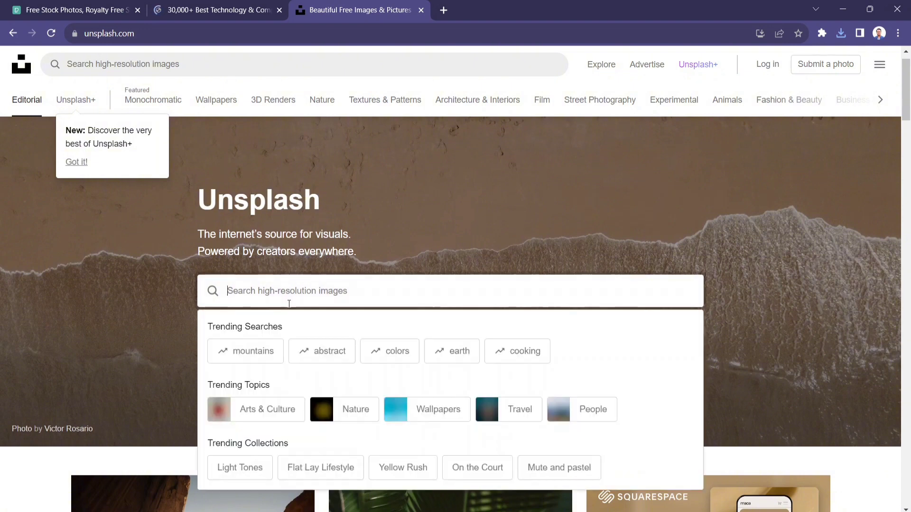